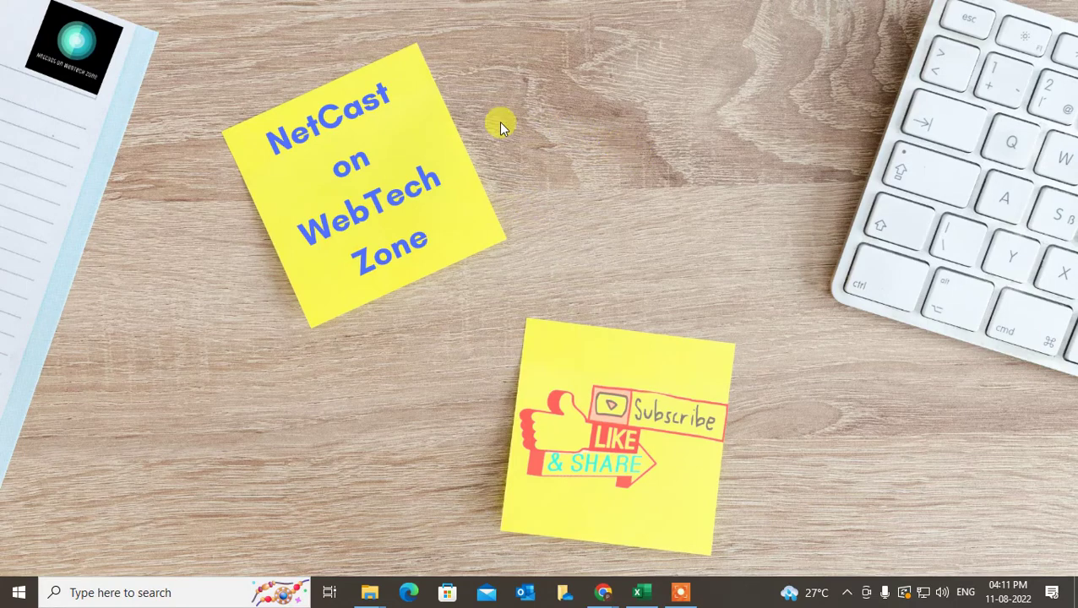
right_click(498, 100)
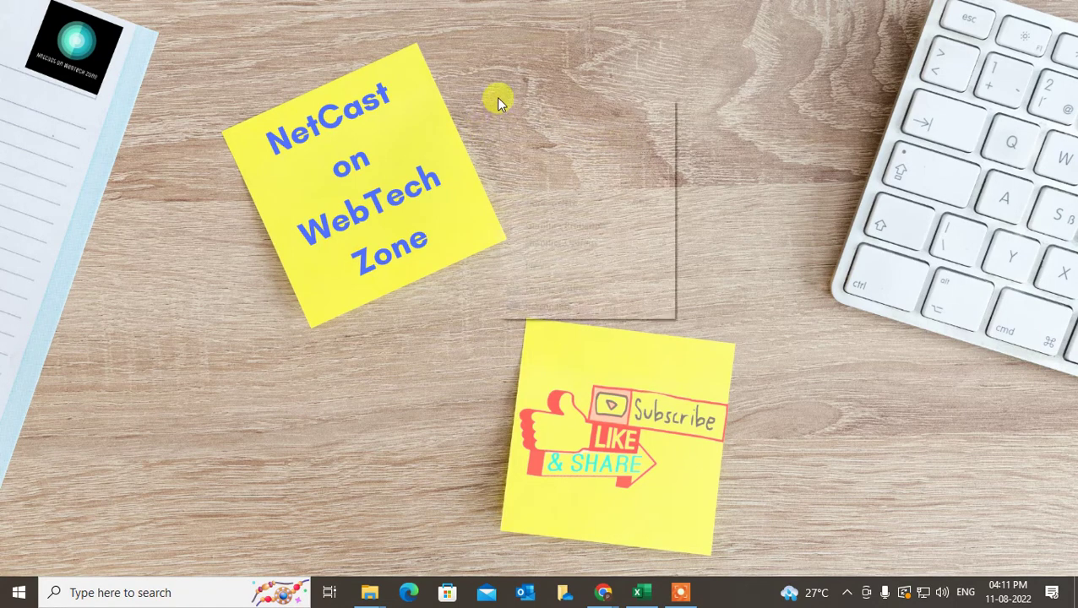
mouse_move(525, 102)
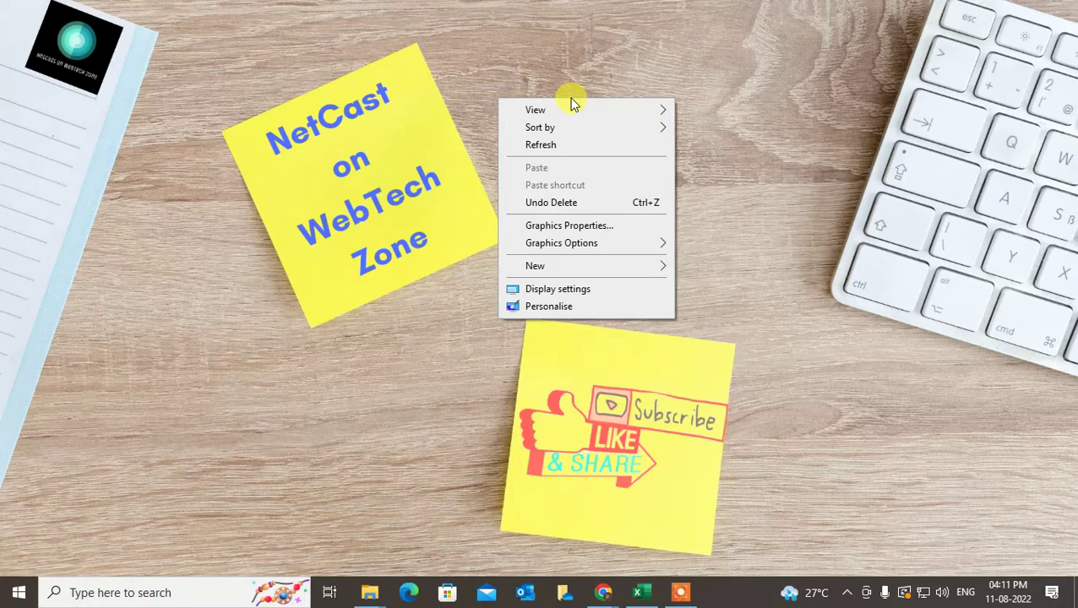
left_click(725, 49)
right_click(726, 48)
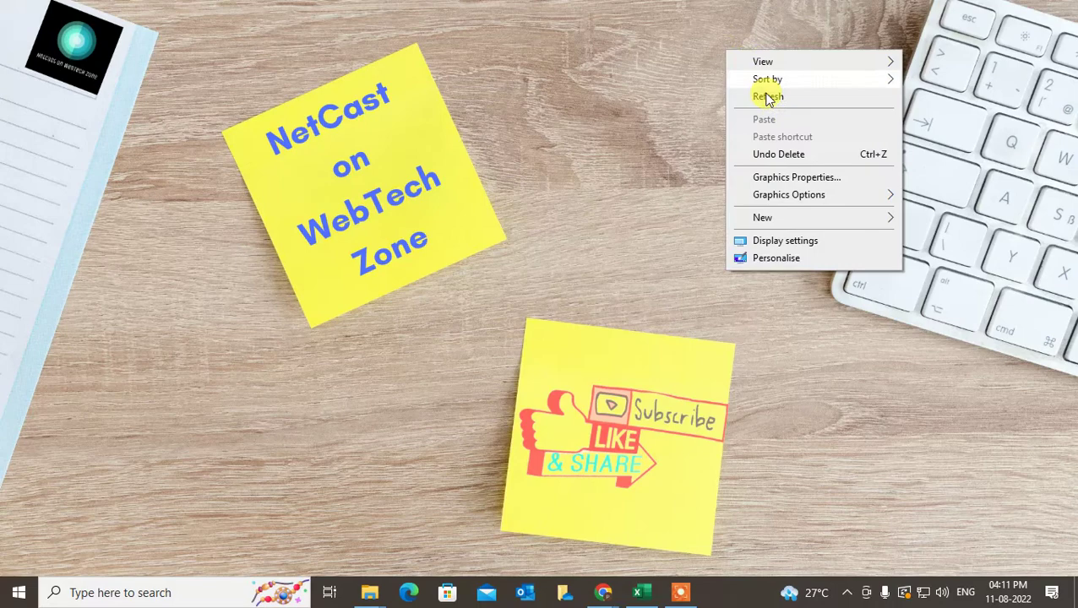
left_click(765, 94)
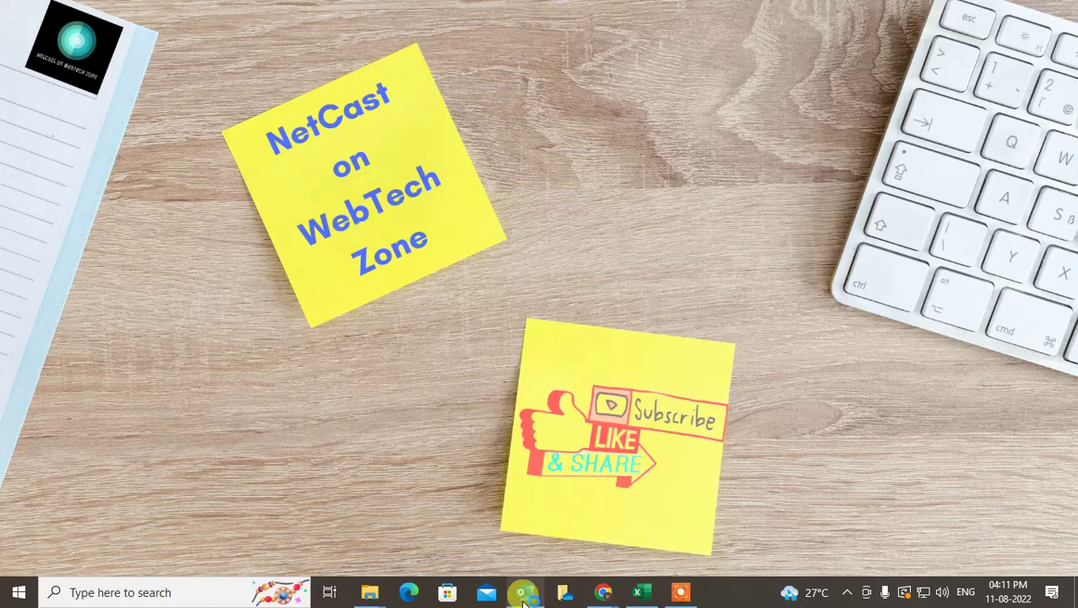
Start Outlook with the "outlook new" profile and dismiss the Get Genuine Office banner
left_click(524, 596)
left_click(532, 278)
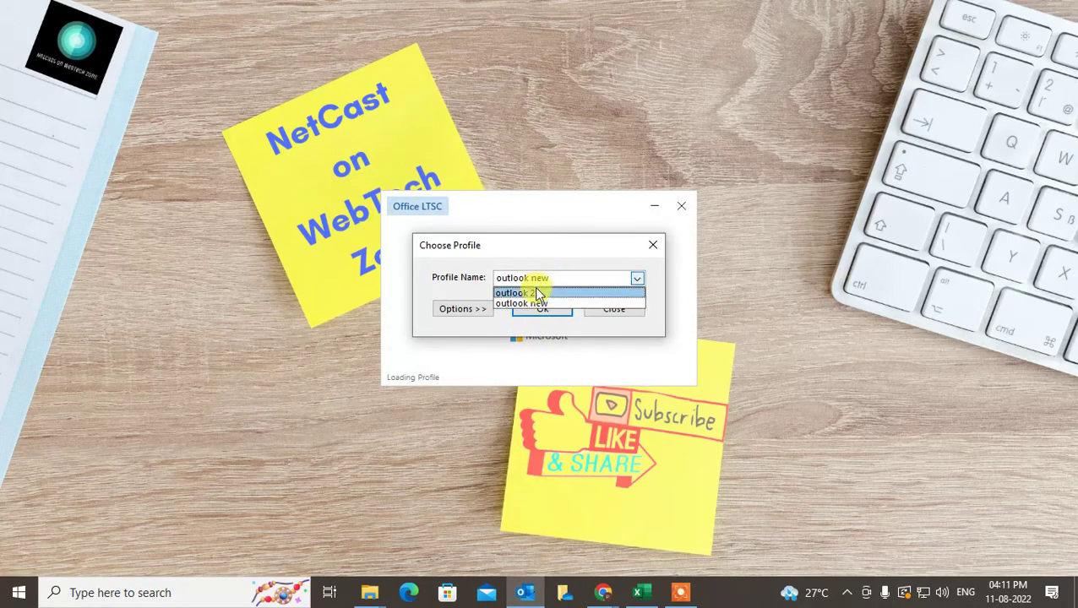
left_click(537, 293)
left_click(548, 279)
left_click(558, 304)
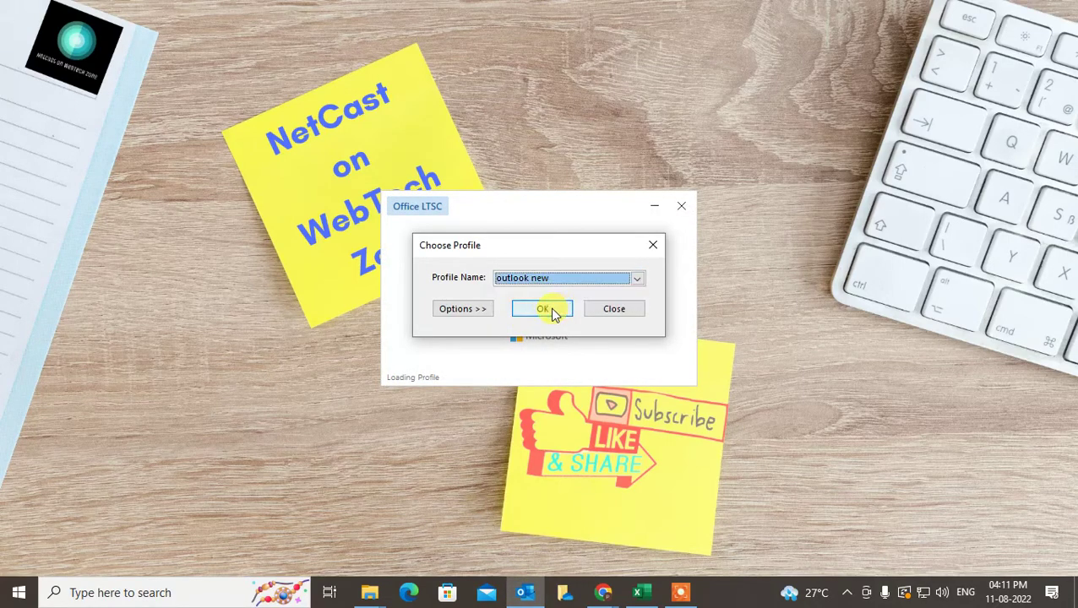
left_click(553, 311)
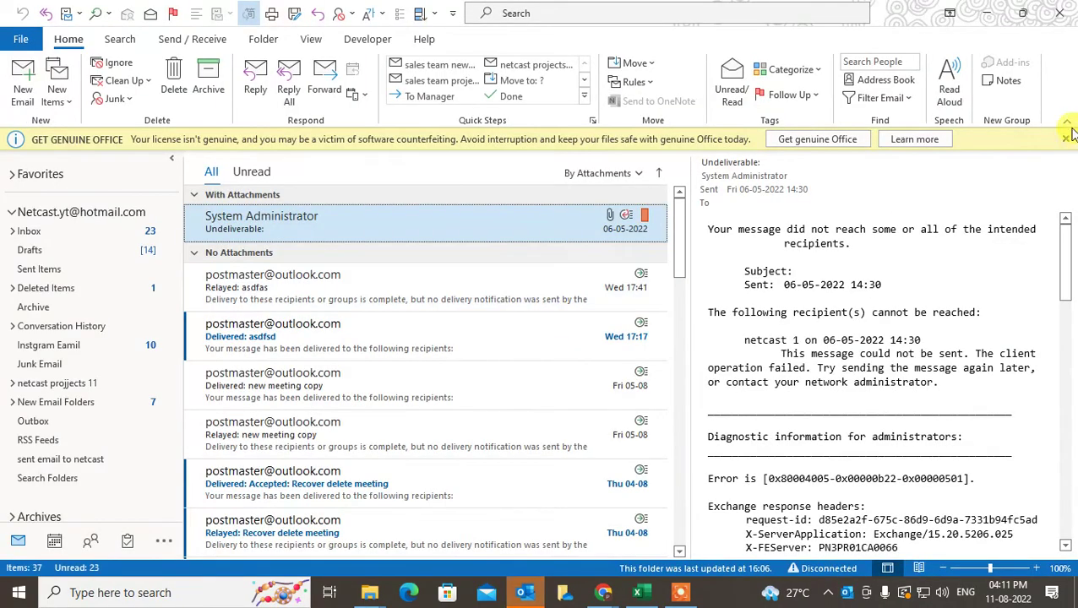
left_click(1065, 140)
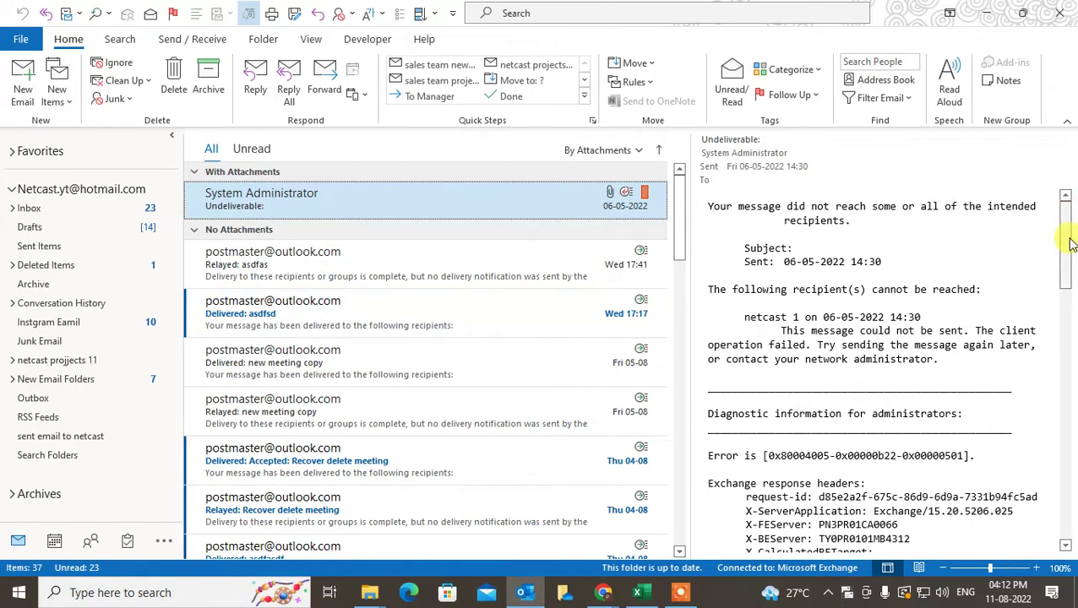
left_click_drag(1072, 232, 1050, 218)
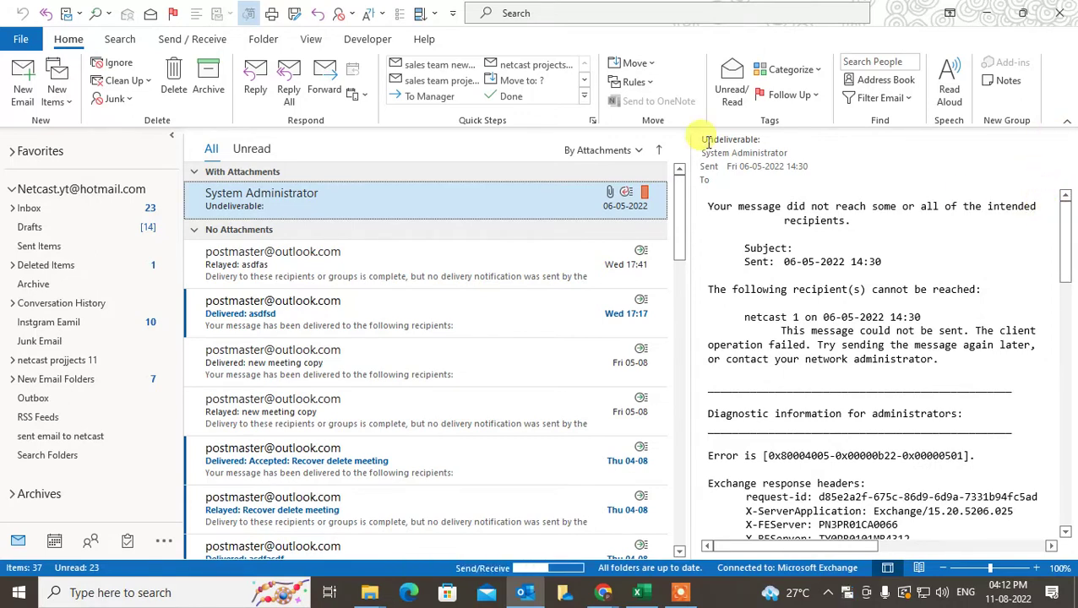
Turn on Work Offline for Outlook, and switch it back off to reconnect to the server
left_click(175, 40)
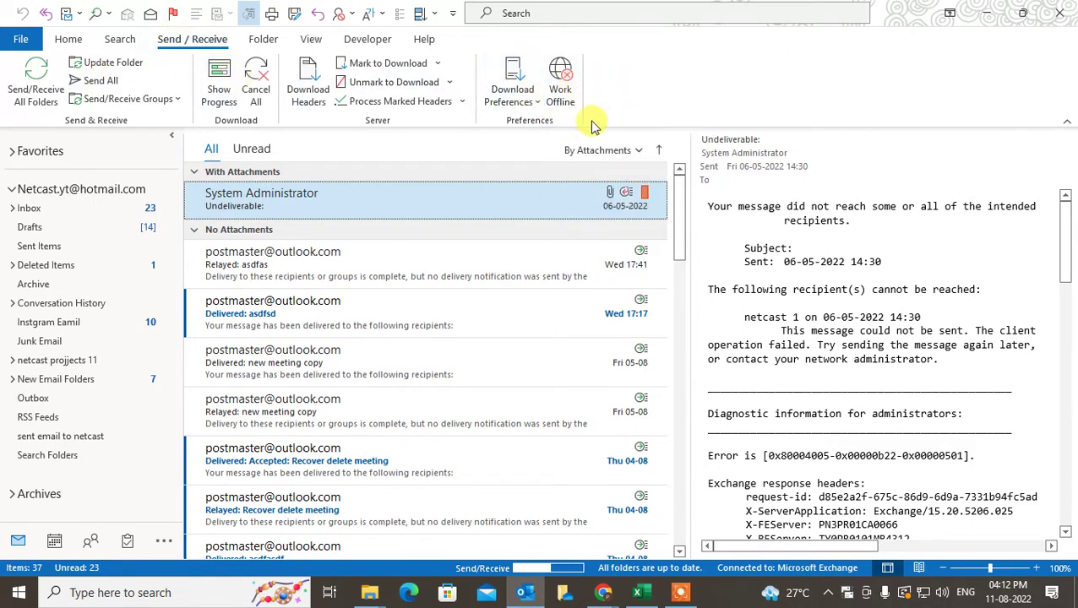
left_click(576, 99)
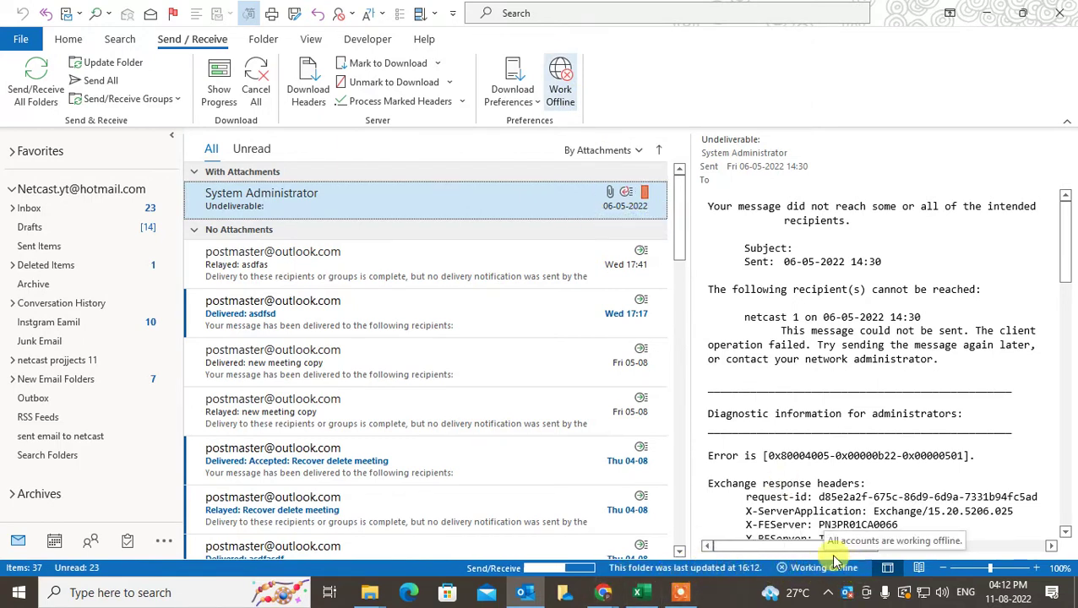
left_click(570, 93)
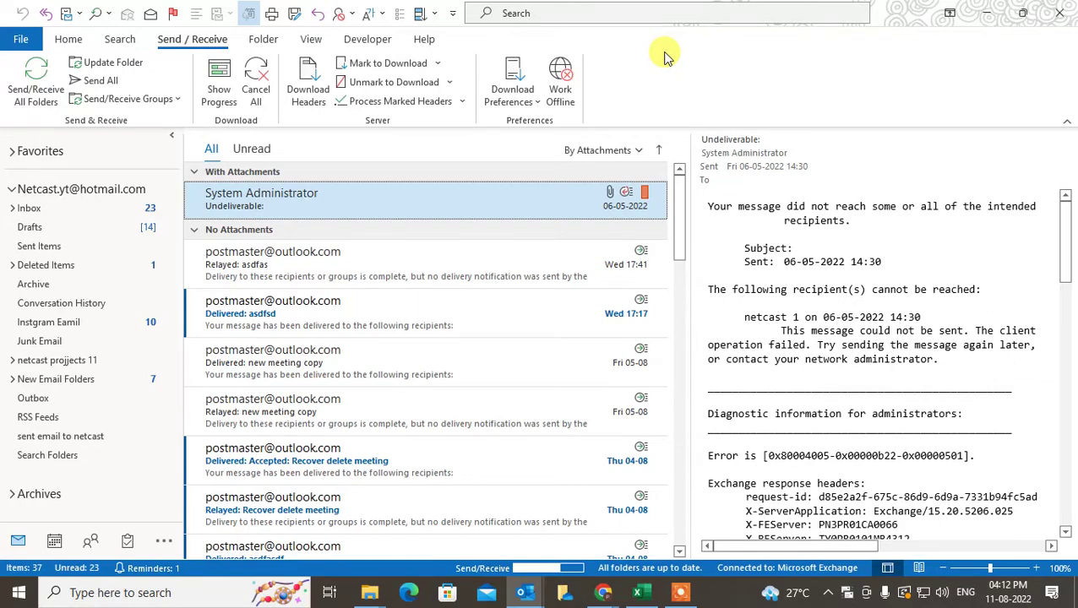
left_click(21, 39)
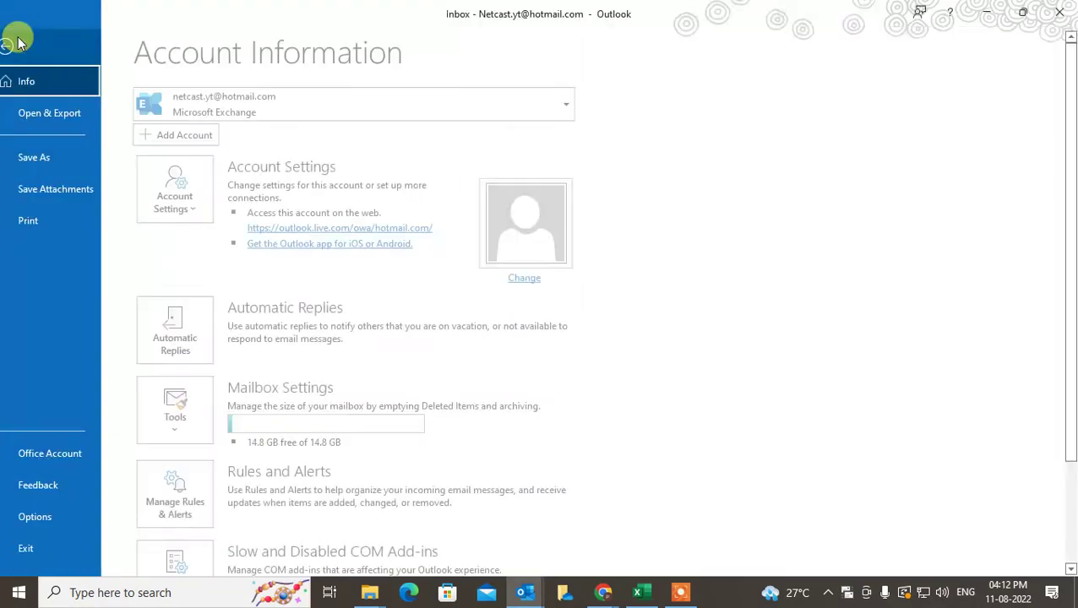
key("Escape")
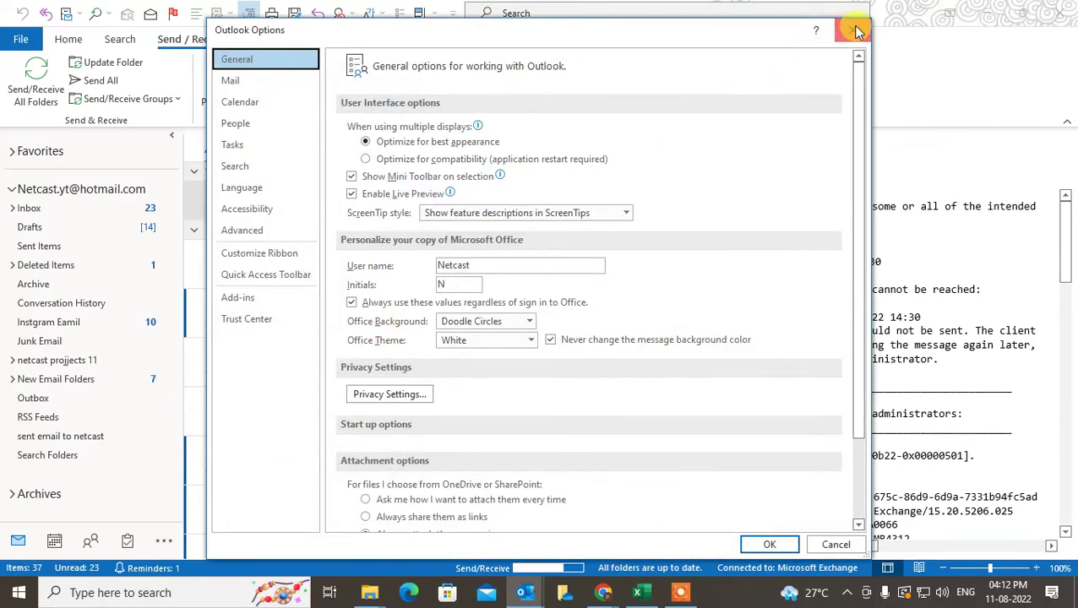
left_click(856, 31)
Check the Office update options and the About Updates information for the Office account, and return to the mailbox
left_click(20, 40)
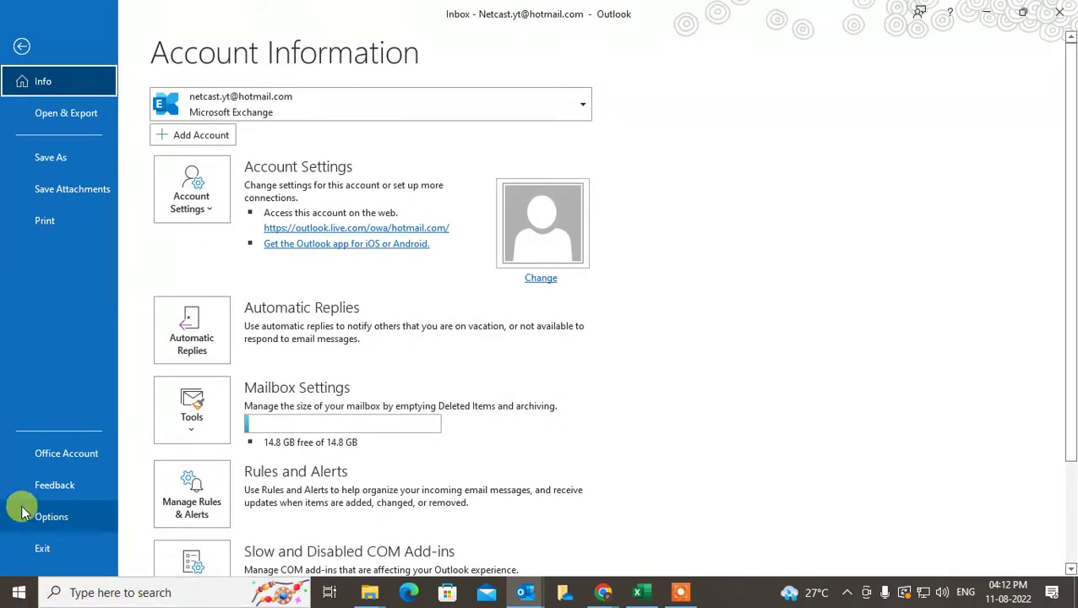
left_click(74, 452)
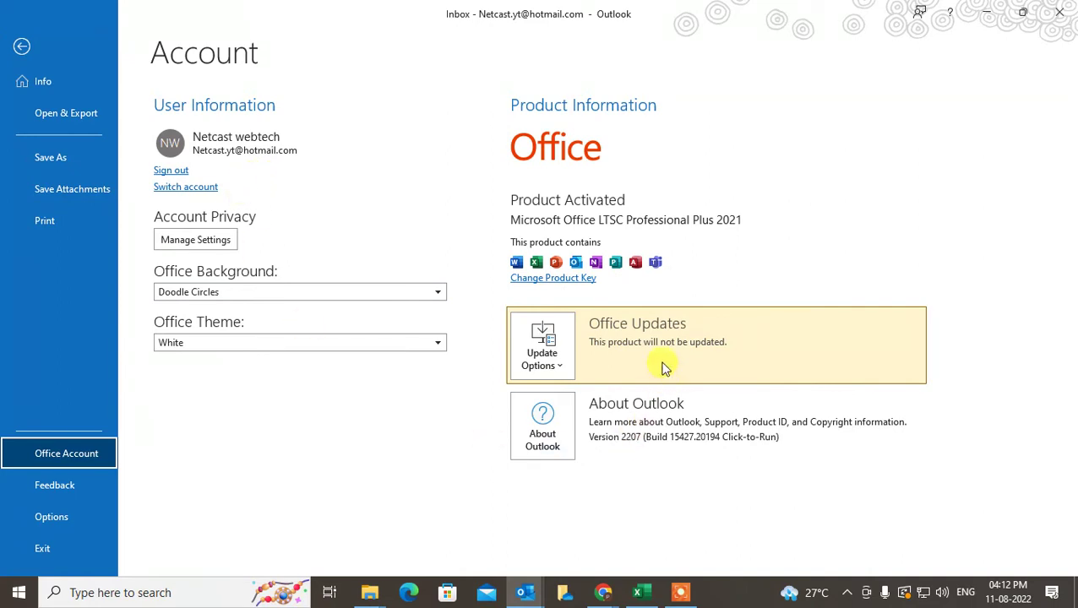
left_click(564, 373)
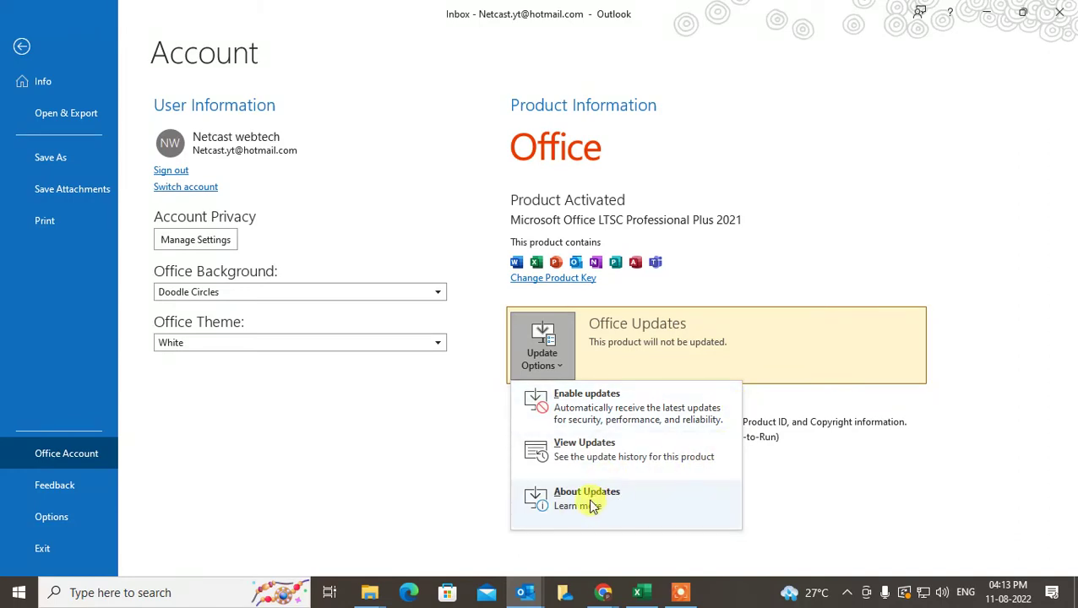
left_click(662, 504)
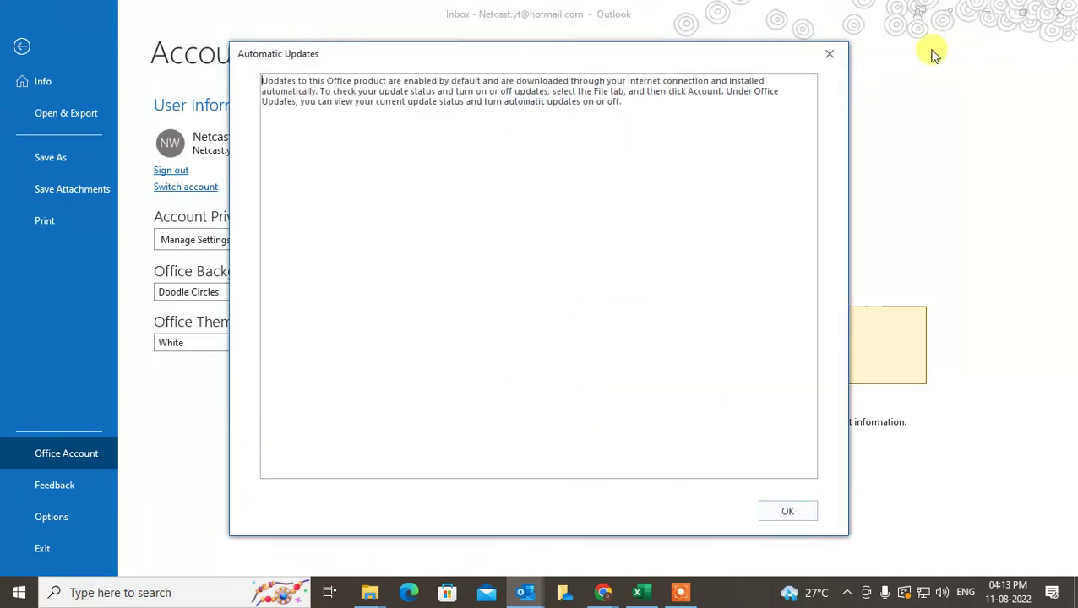
left_click(825, 59)
left_click(537, 359)
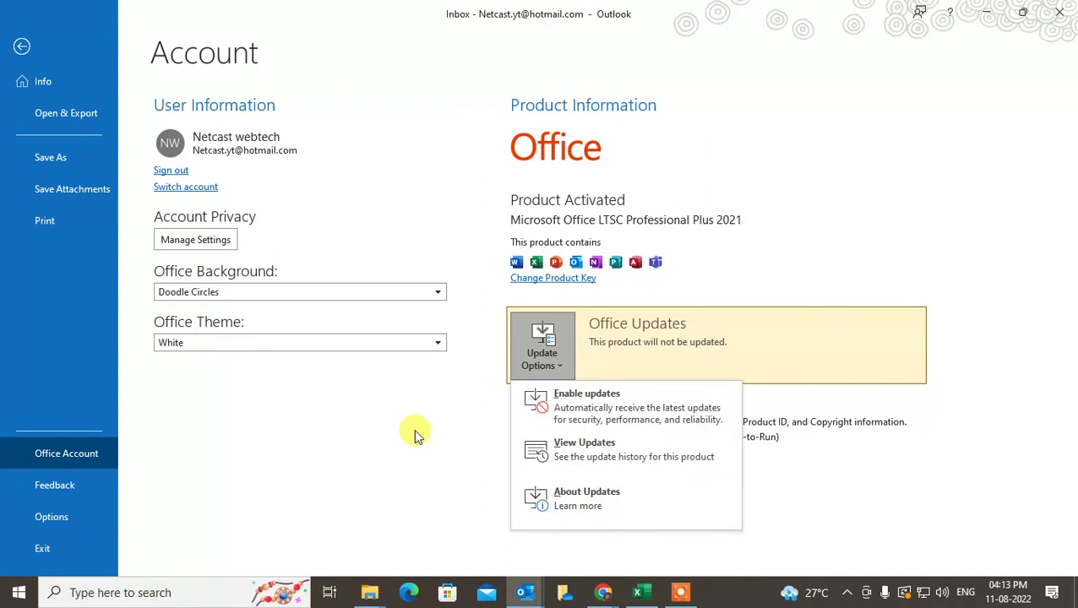
key("Escape")
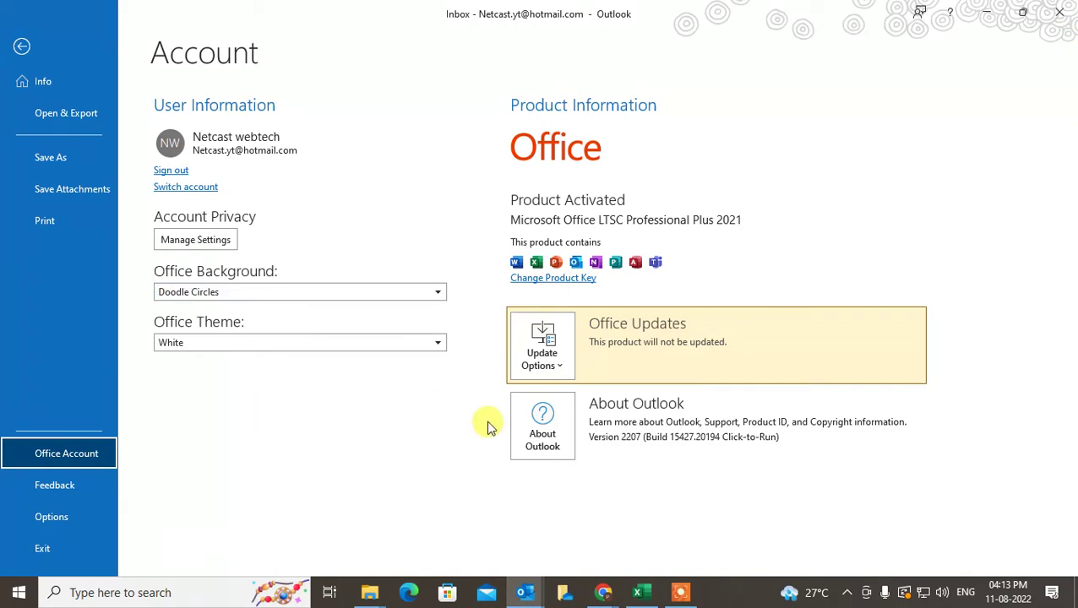
left_click(23, 46)
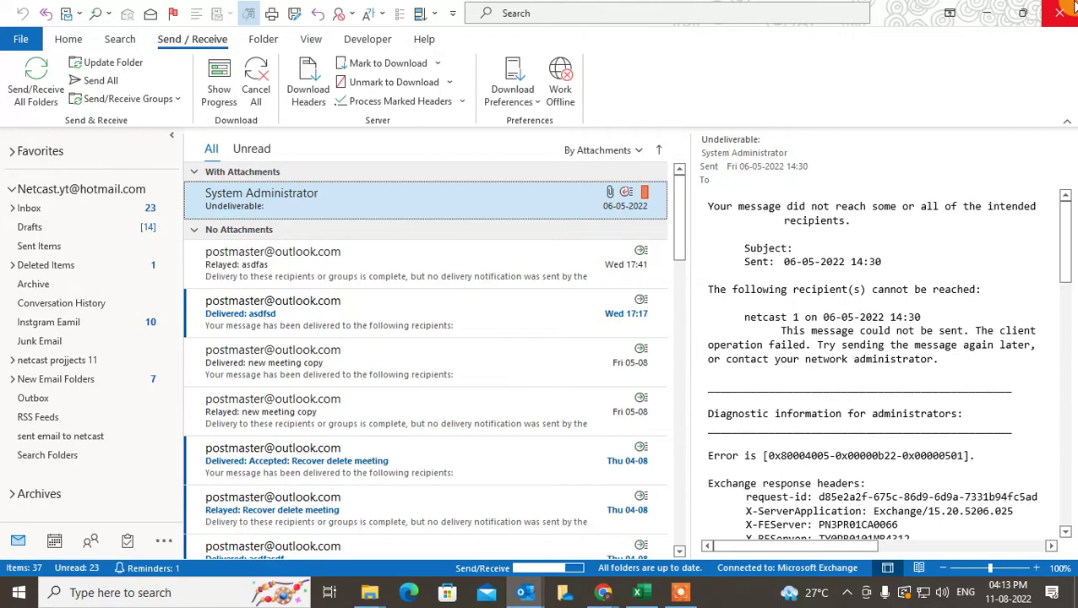
Close Outlook and open the Windows Control Panel with its items shown as small icons
left_click(1067, 10)
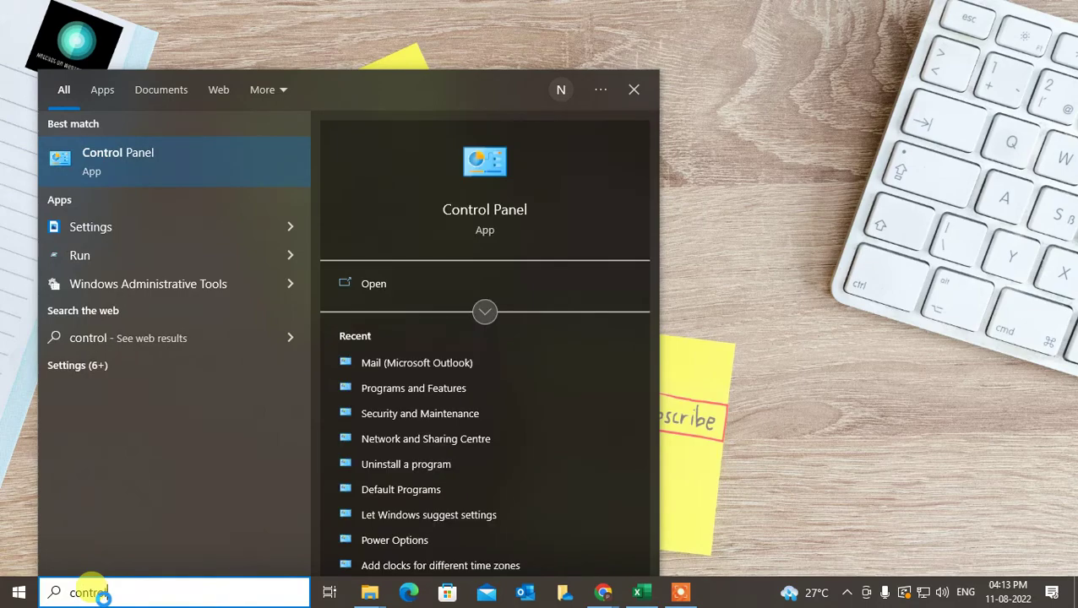
left_click(230, 163)
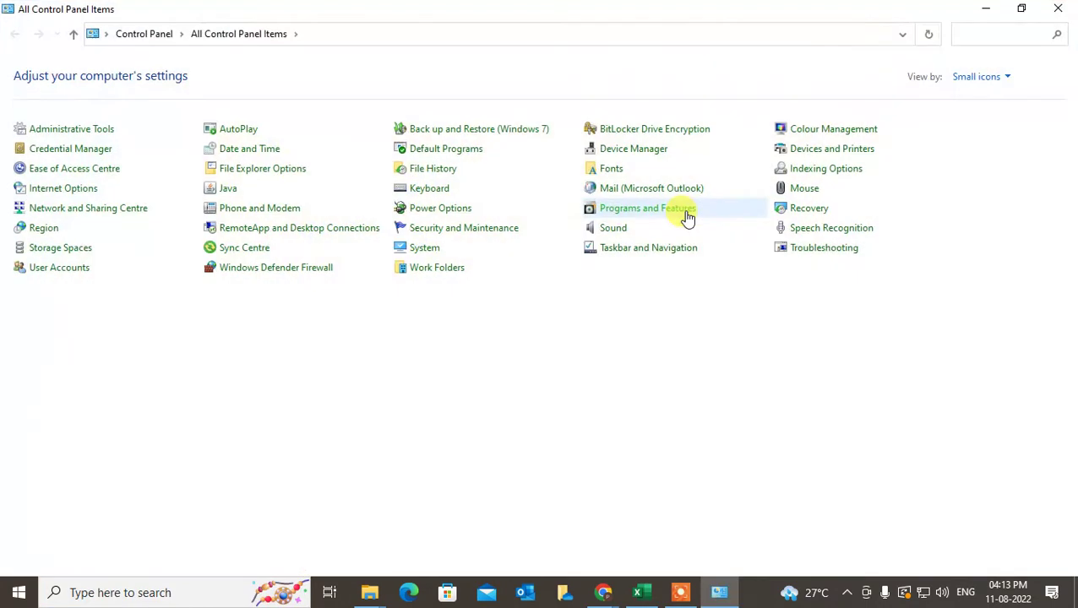
left_click(1002, 80)
left_click(1005, 143)
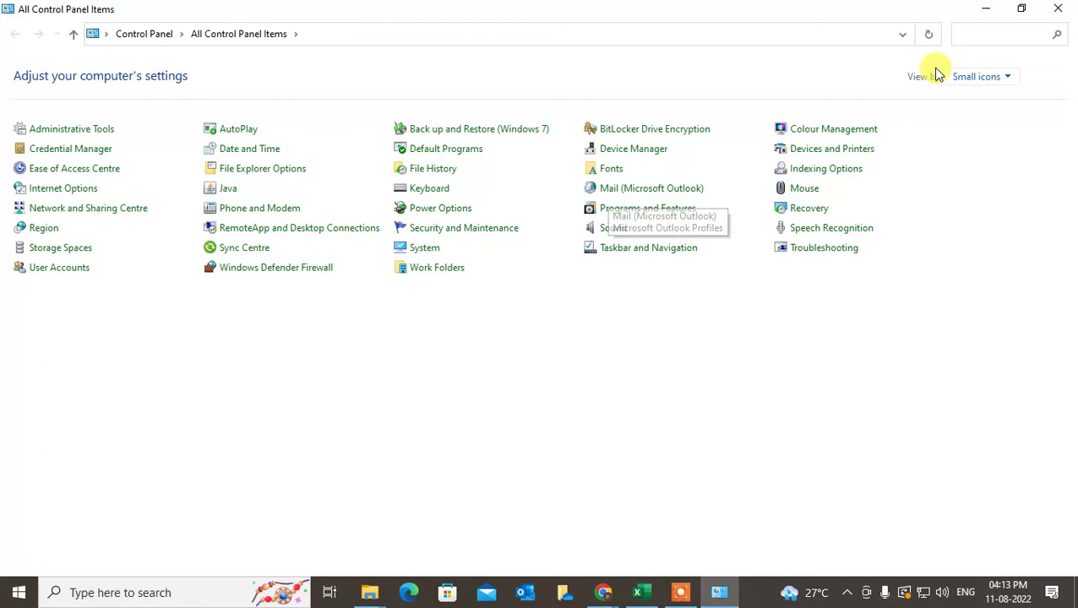
Search the Control Panel for "mail" and open the Mail (Microsoft Outlook) setup
type("mail")
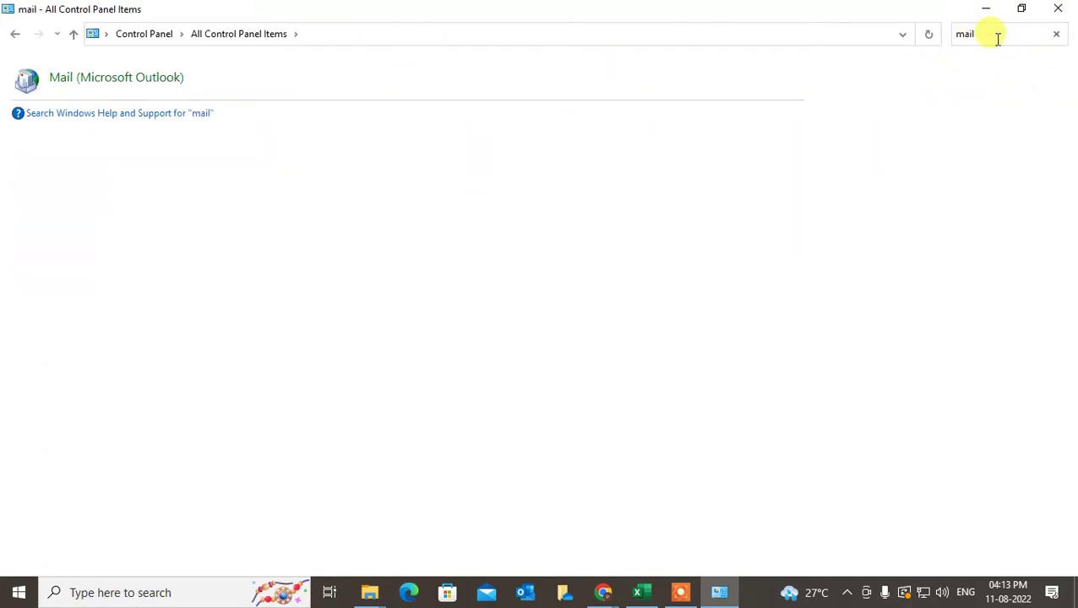
left_click(116, 79)
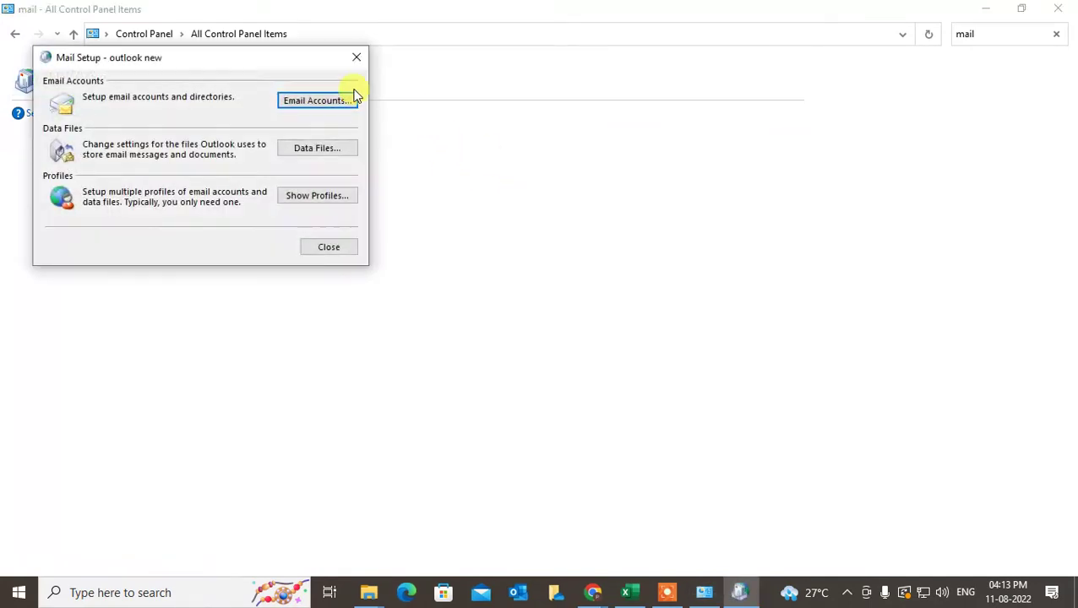
left_click_drag(221, 62, 515, 106)
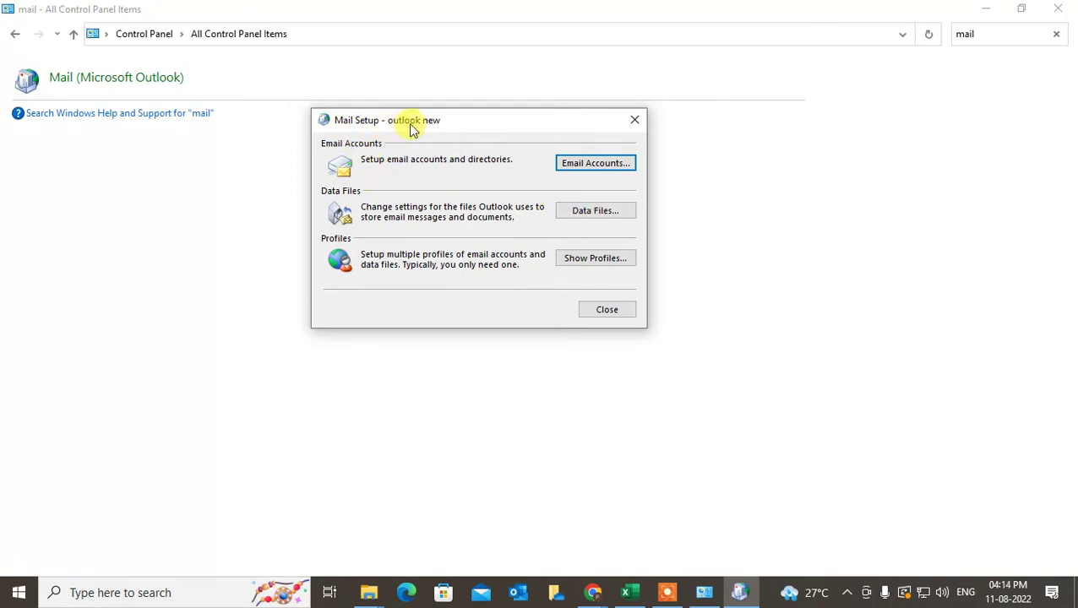
Show the list of Outlook mail profiles set up on this computer and select "outlook 2"
left_click(593, 264)
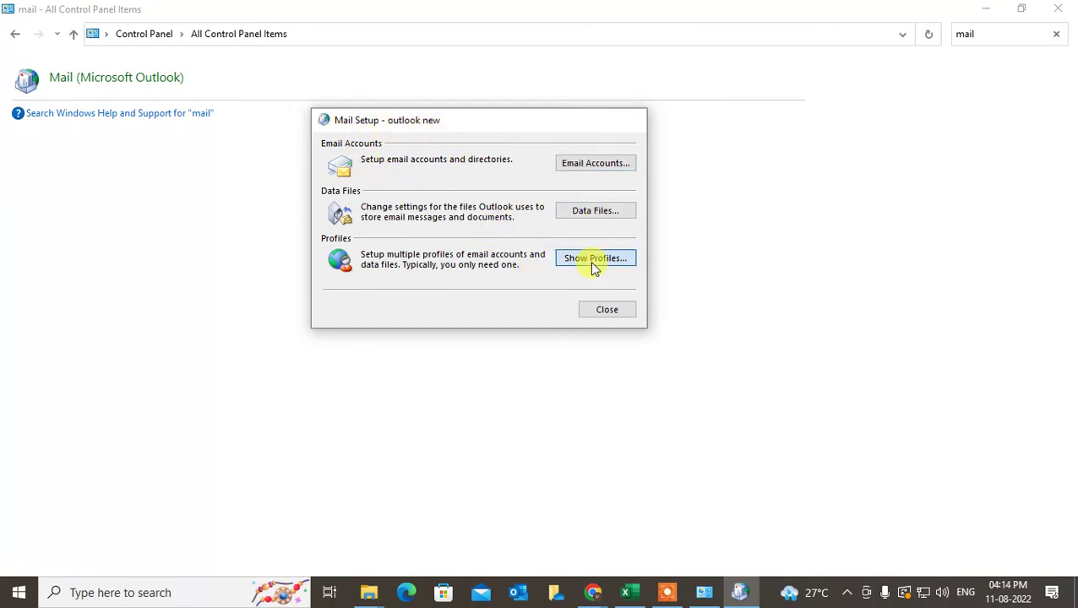
left_click_drag(140, 49, 478, 99)
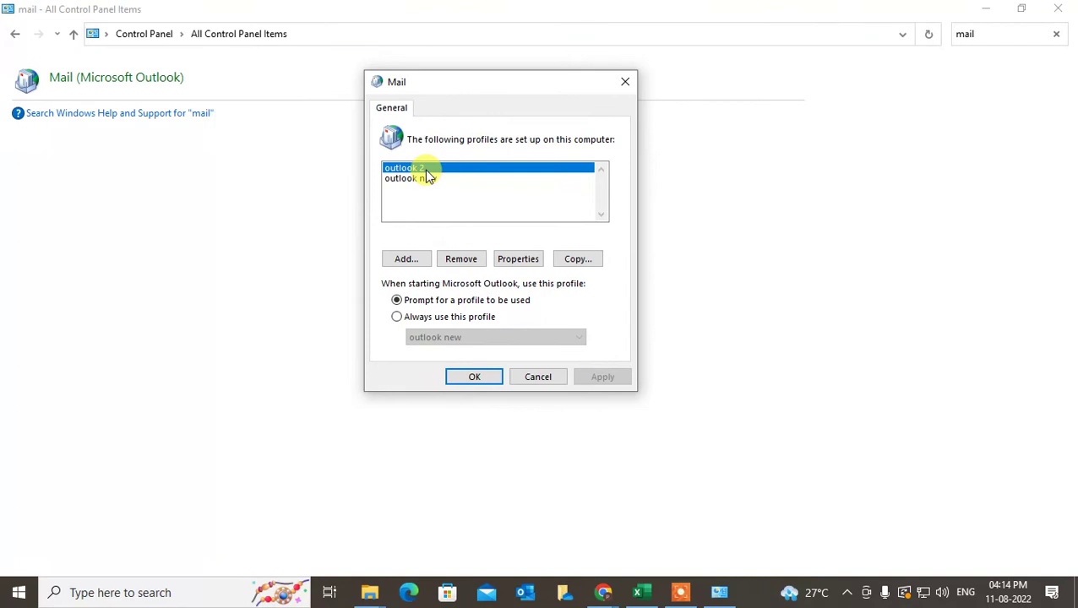
left_click(440, 178)
left_click(437, 170)
left_click_drag(469, 85, 445, 62)
Add a new mail profile named "outlook 3"
left_click(382, 237)
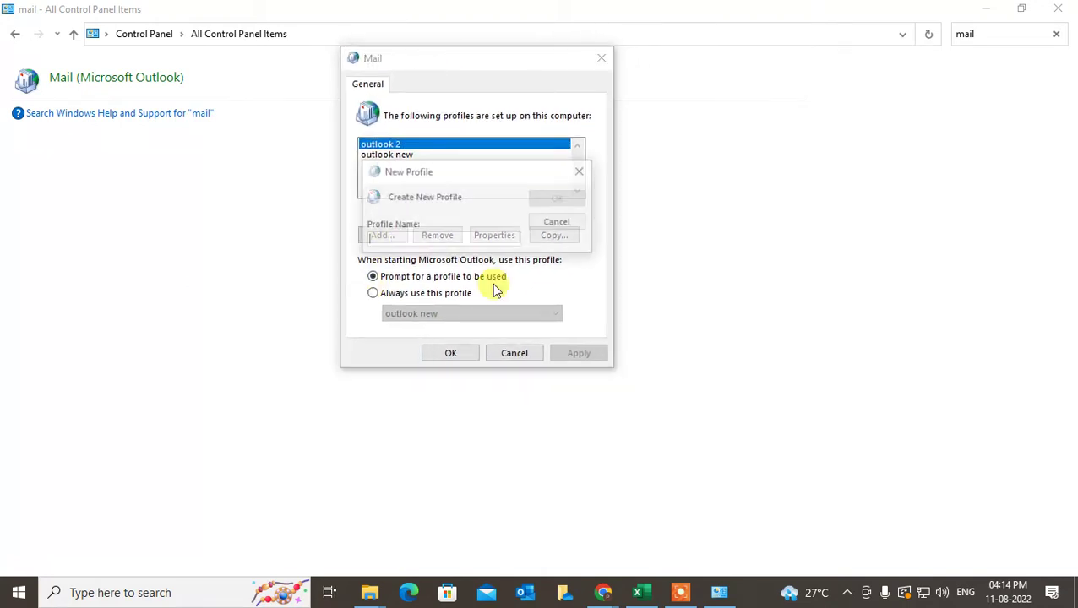
type("outlook 3")
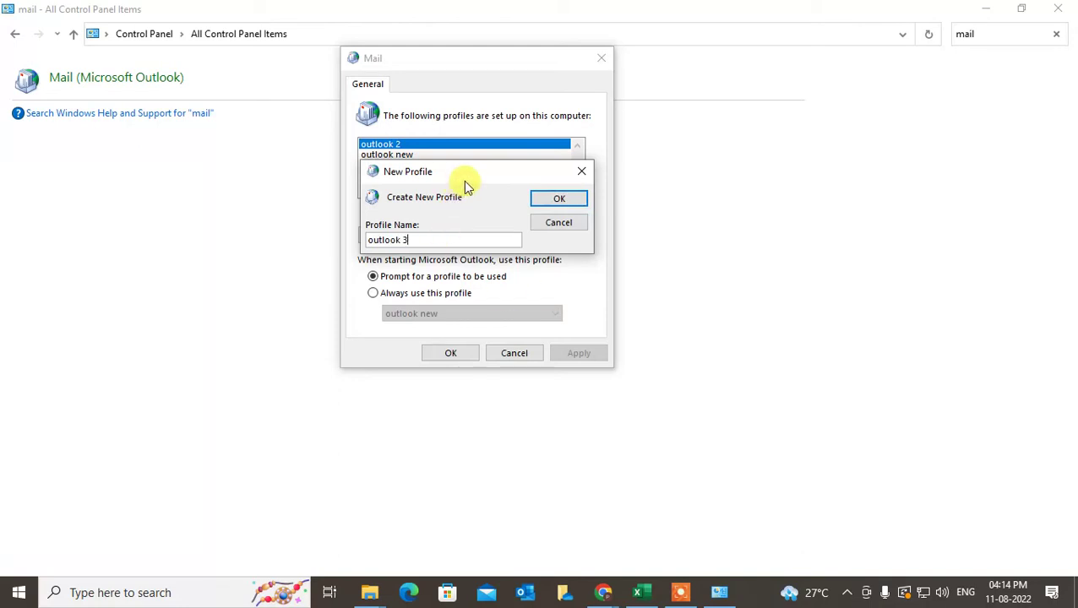
left_click_drag(477, 170, 608, 183)
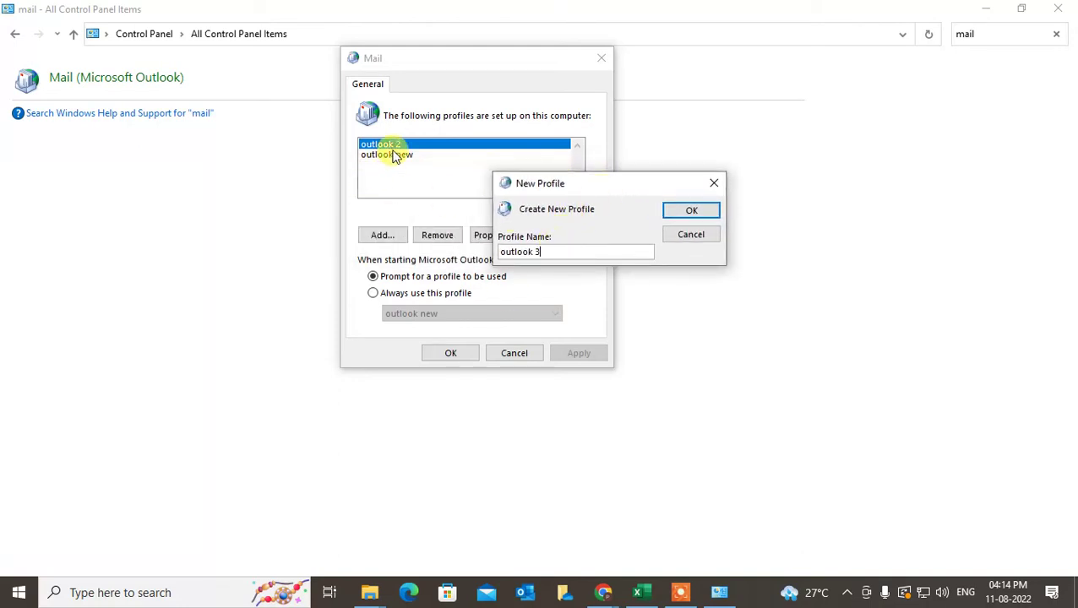
left_click(684, 216)
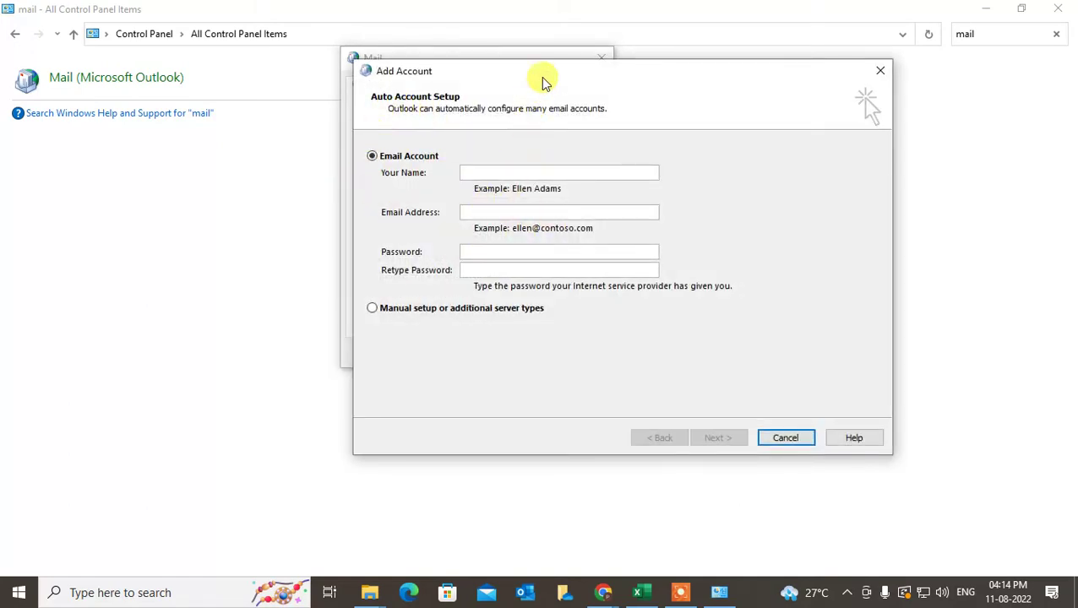
Leave the automatic account setup fields blank and create the "outlook 3" profile with no email accounts
left_click_drag(541, 77, 564, 91)
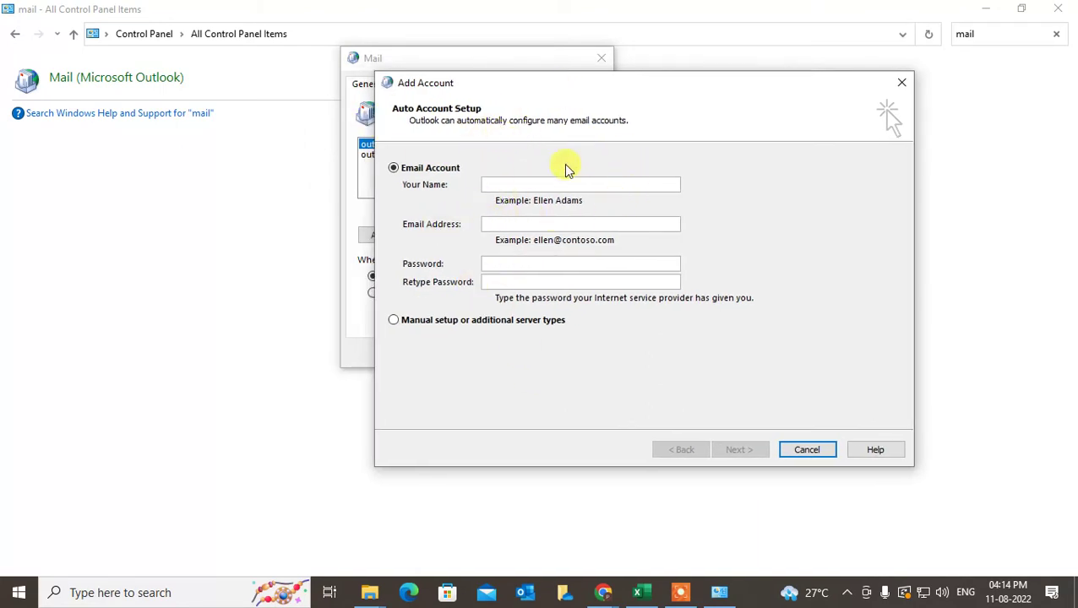
left_click(505, 185)
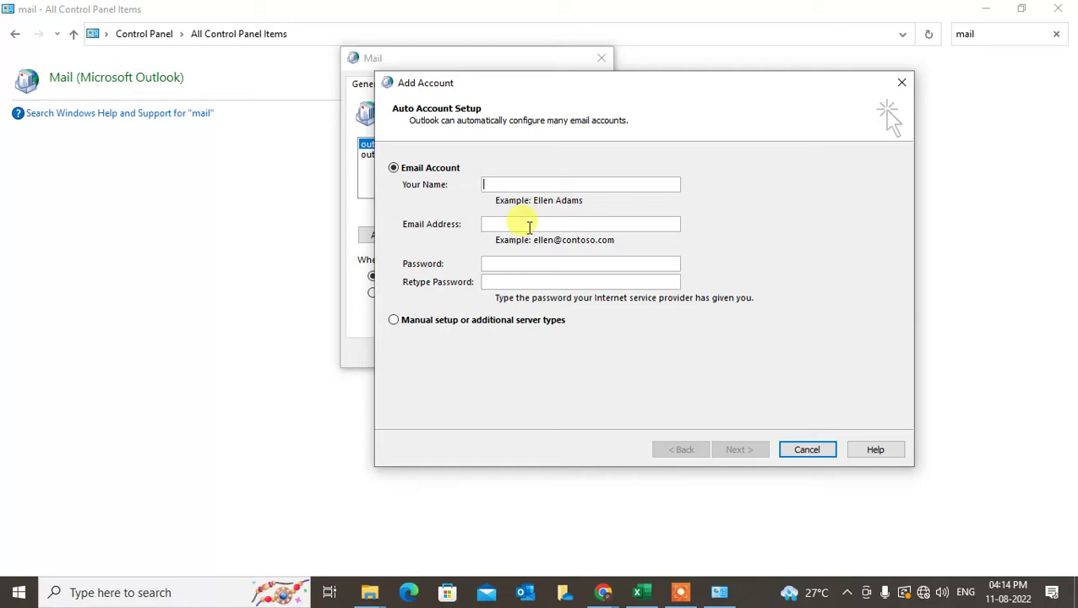
left_click(525, 279)
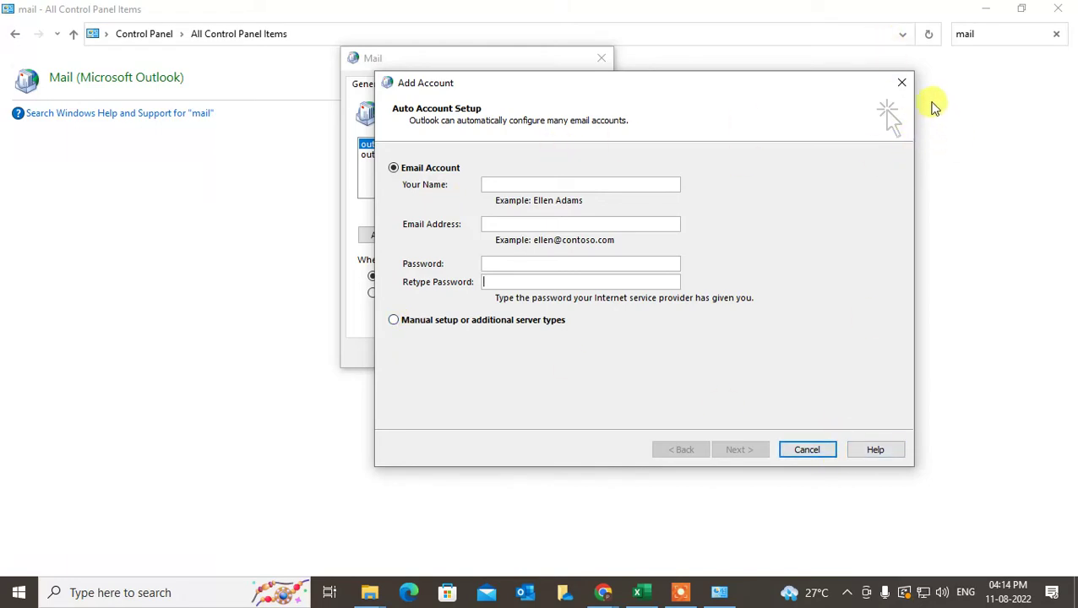
left_click(903, 87)
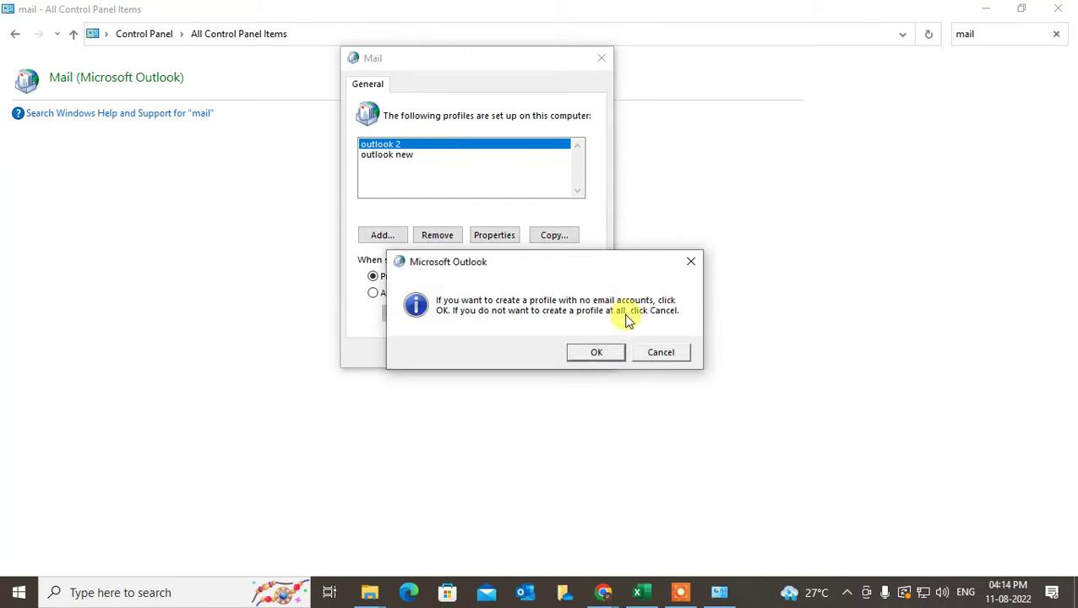
left_click(612, 353)
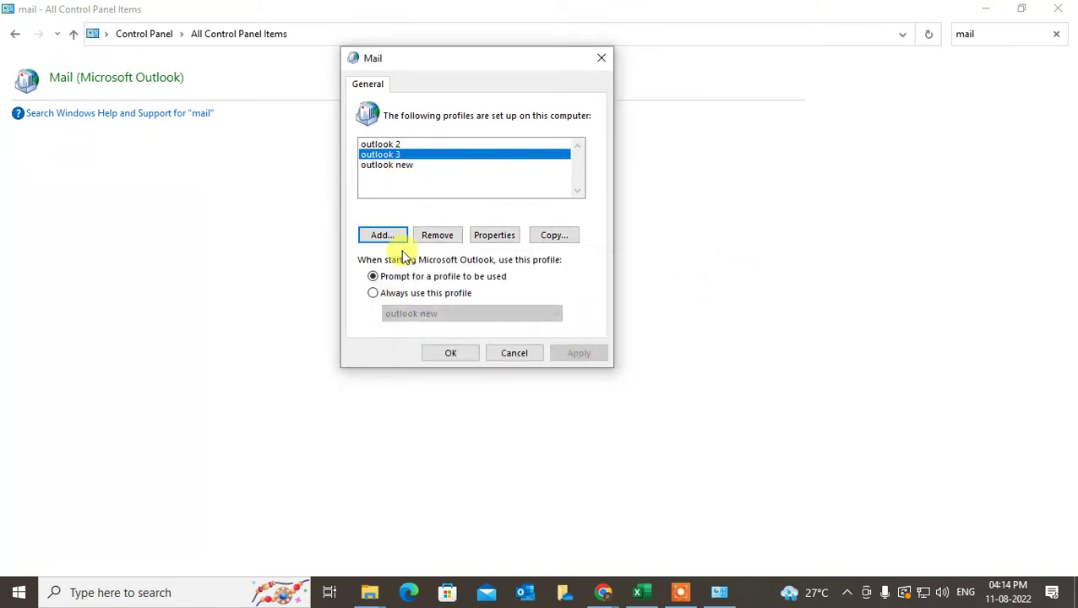
Set Outlook to prompt for a profile to be used at startup, and apply the mail settings
left_click(374, 277)
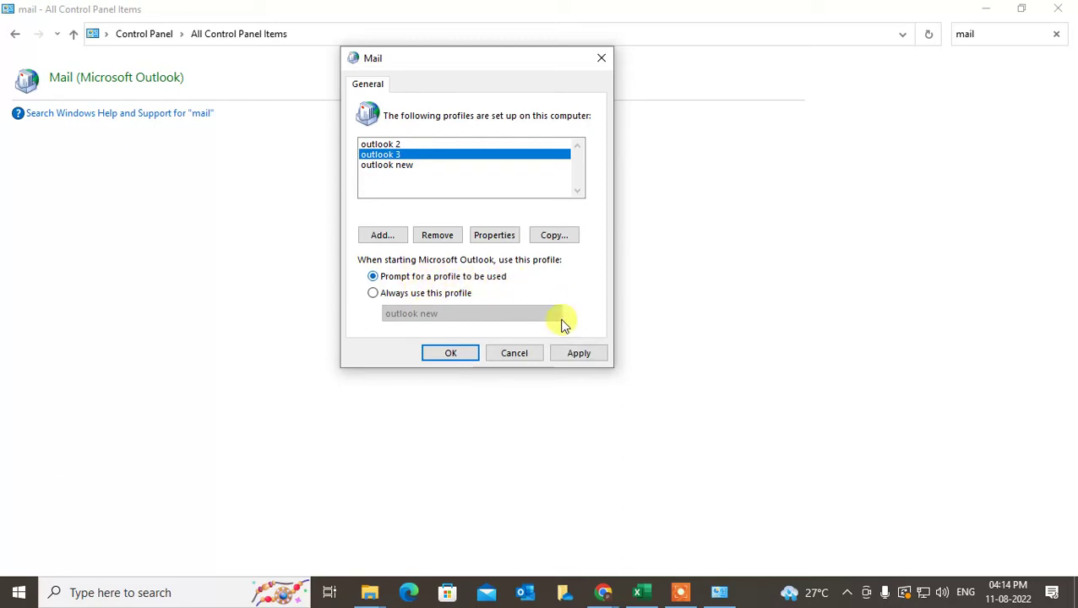
left_click(566, 352)
left_click(463, 352)
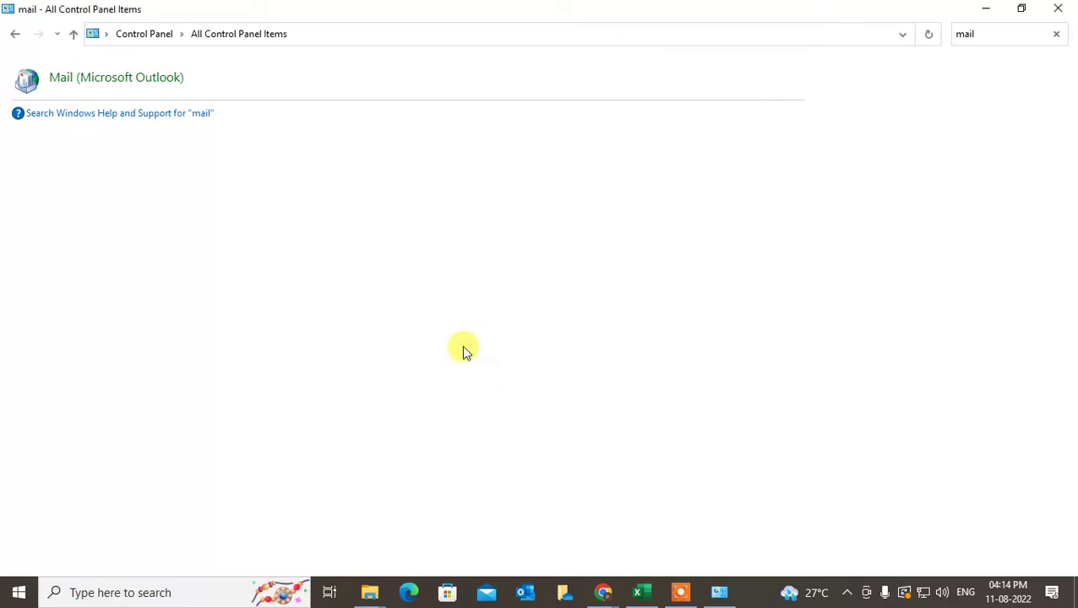
Start Outlook with the "outlook 3" profile and view the advanced options for connecting an account, leaving without connecting
left_click(524, 595)
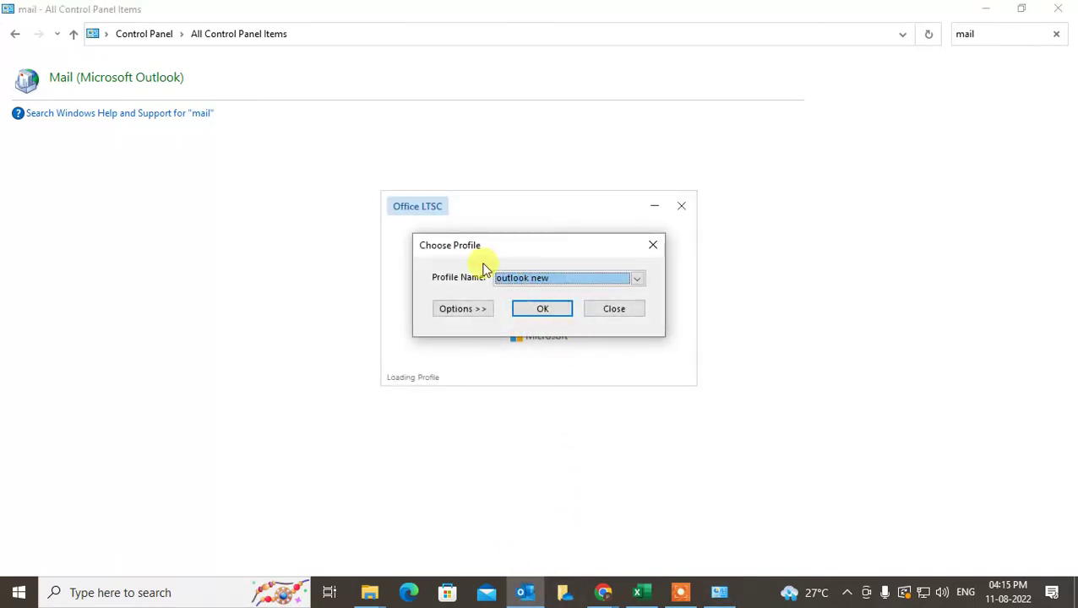
left_click(638, 278)
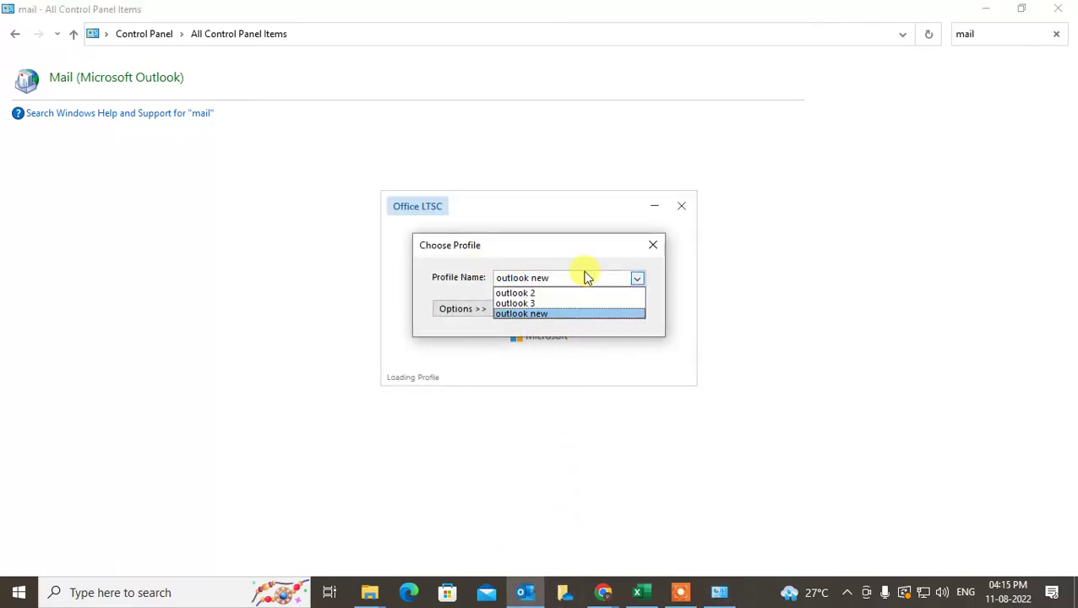
left_click(541, 303)
left_click(539, 312)
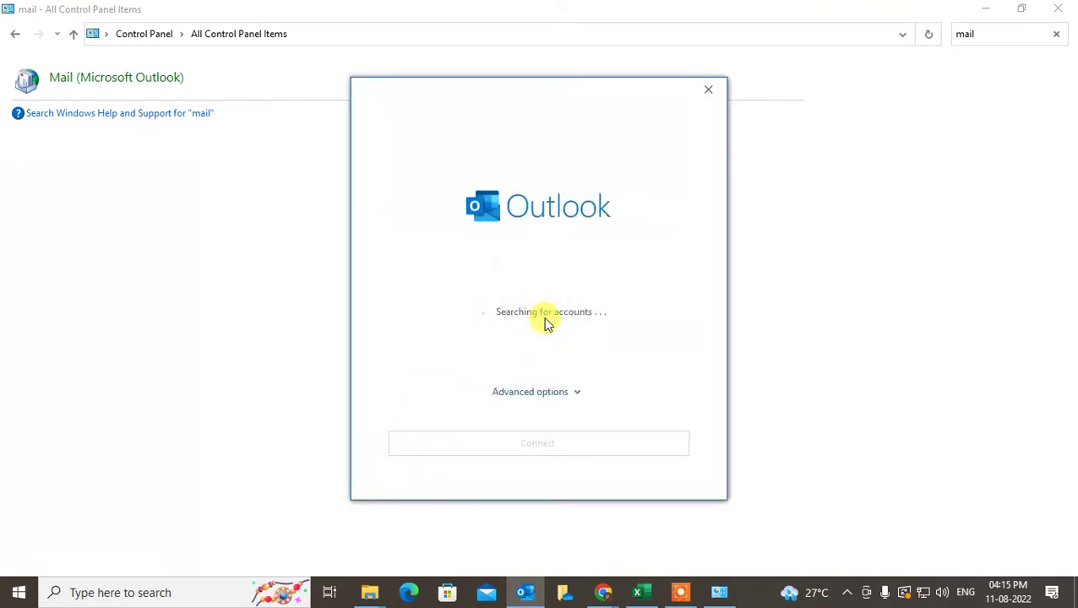
left_click(570, 385)
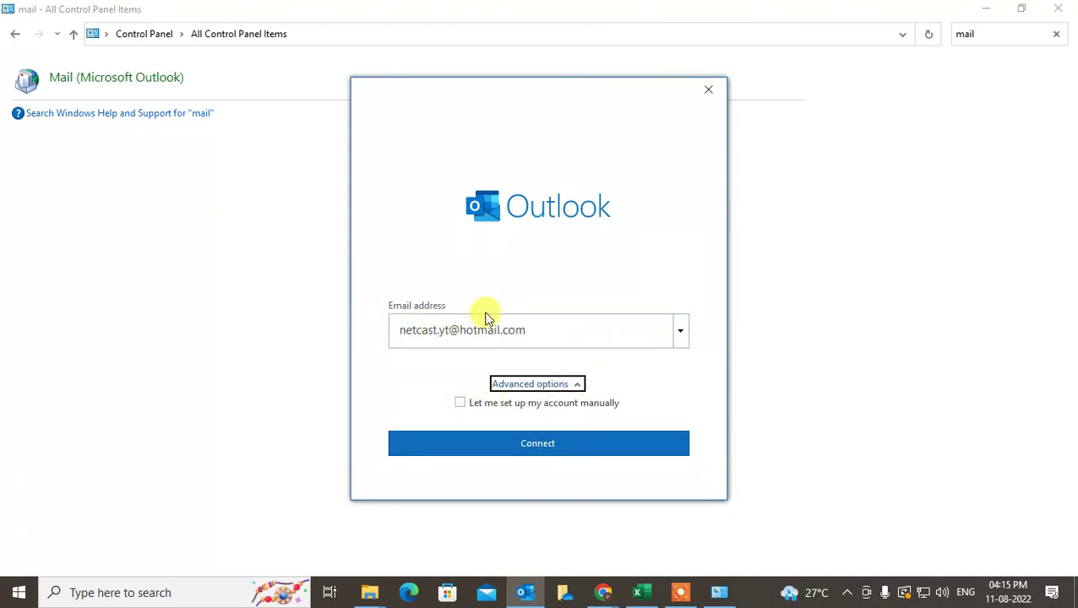
left_click(707, 90)
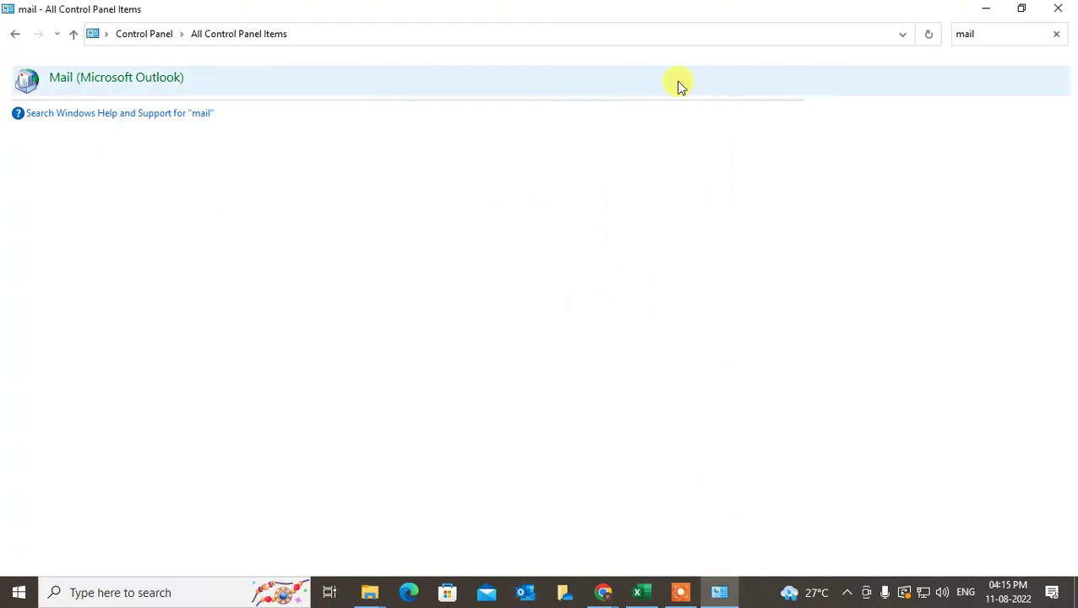
Close the Control Panel and open the Windows Run dialog by searching for "run"
left_click(1067, 10)
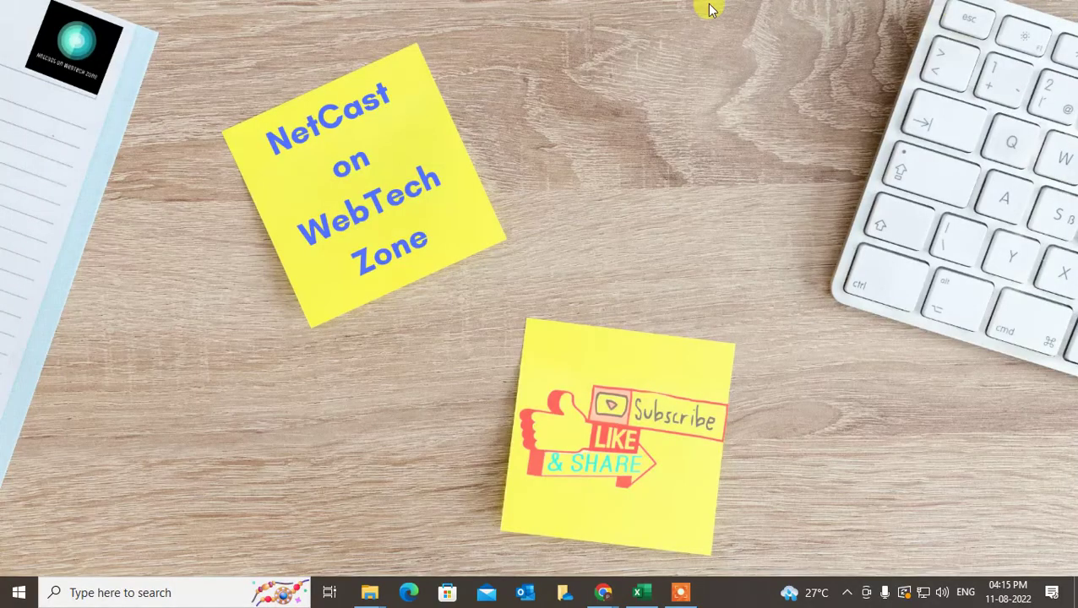
left_click(175, 590)
type("run")
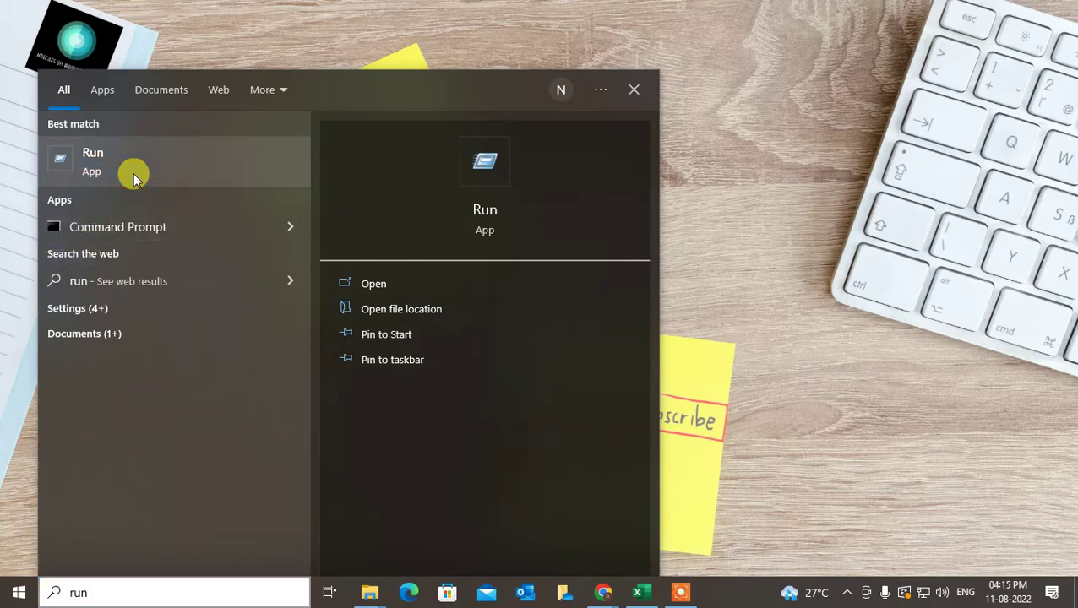
left_click(133, 173)
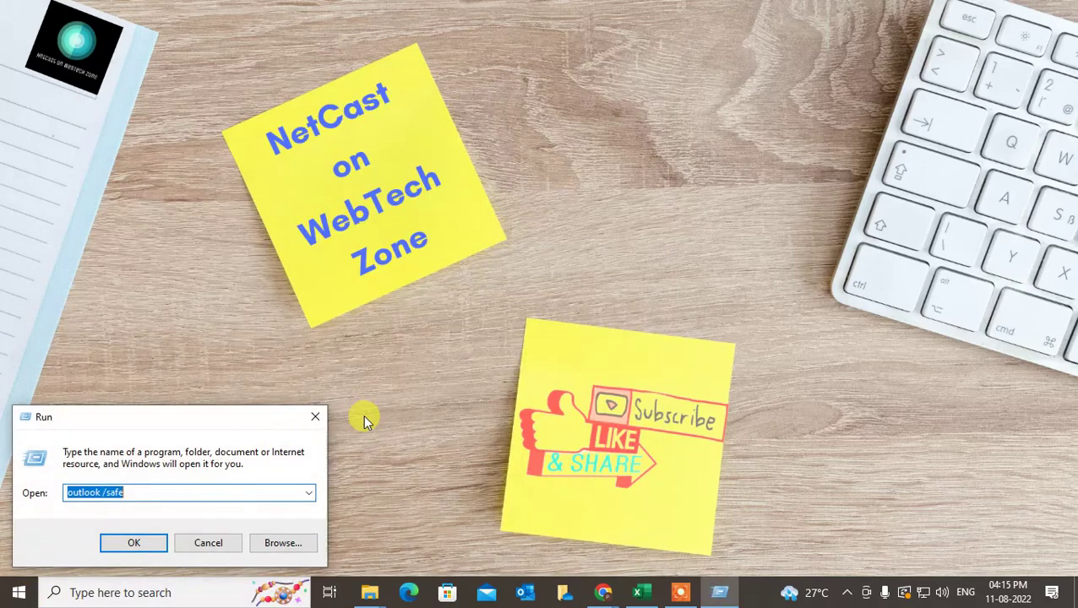
Look up the previously used Run commands that begin with "out", and close the dialog without running one
left_click(169, 492)
key("ctrl+a")
type("o")
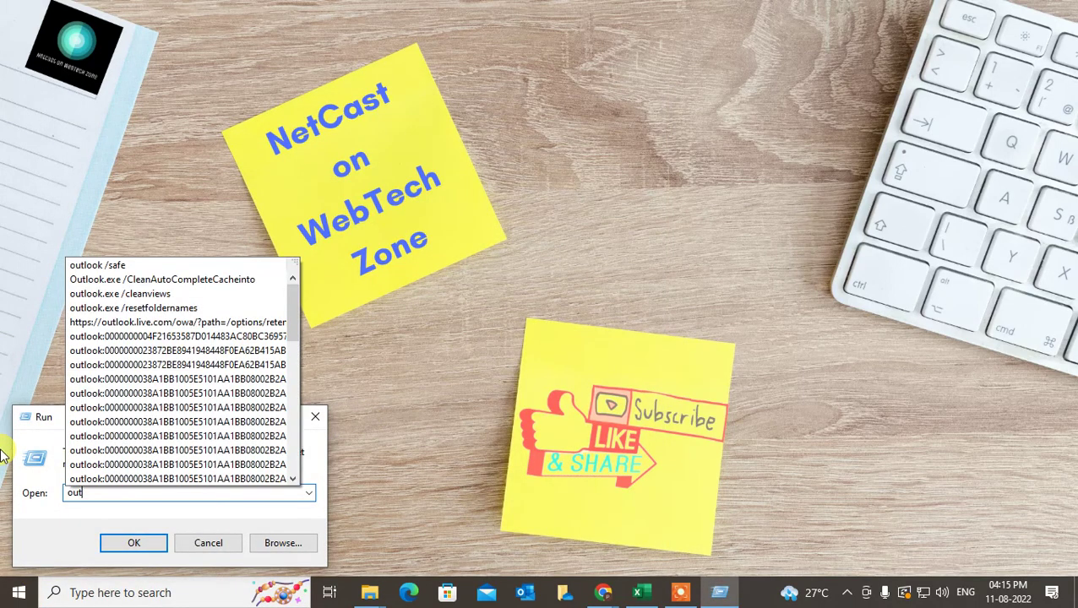
type("ut")
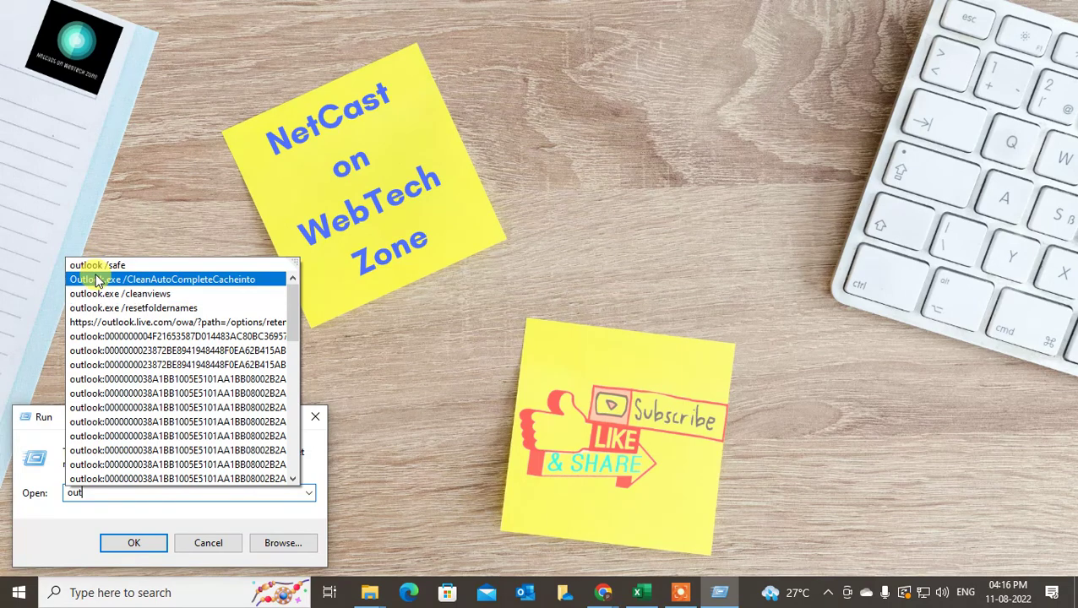
left_click(491, 185)
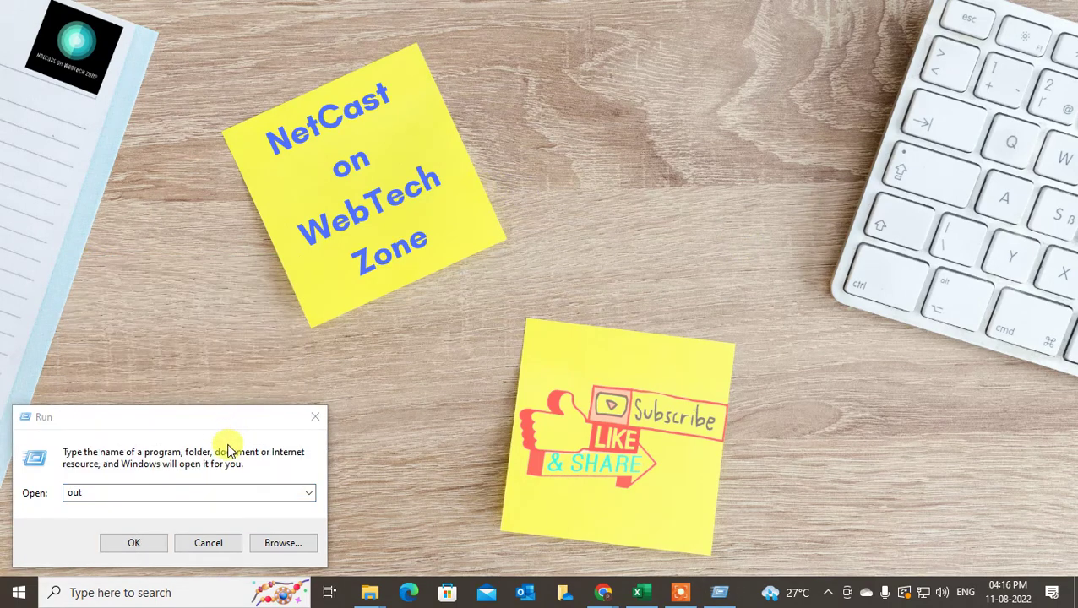
left_click(315, 417)
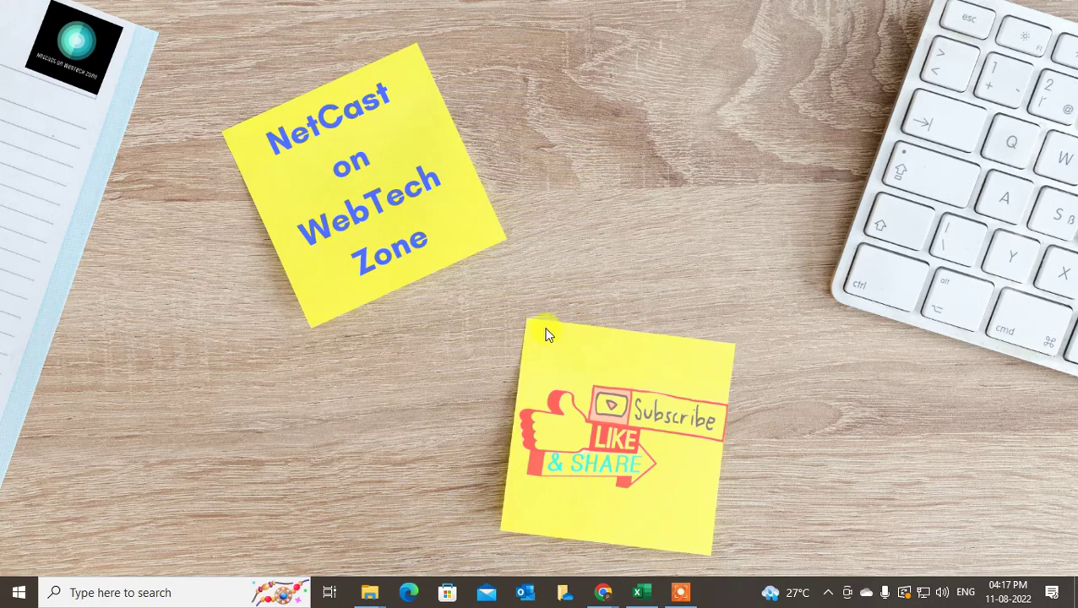